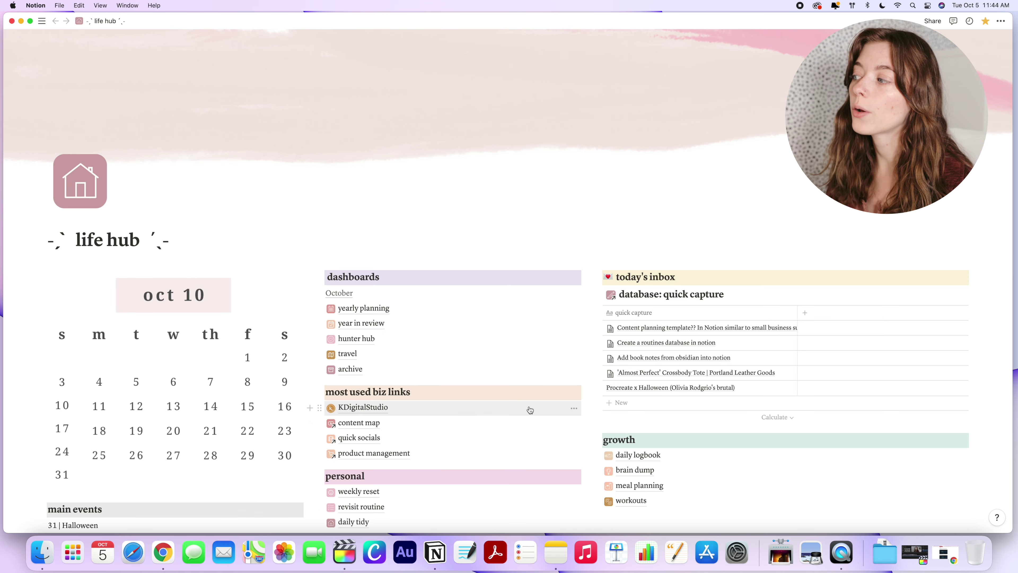
Scroll the life hub page to view its calendar, dashboards, biz links and today's inbox
scroll(584, 405, down, 1)
scroll(583, 404, down, 5)
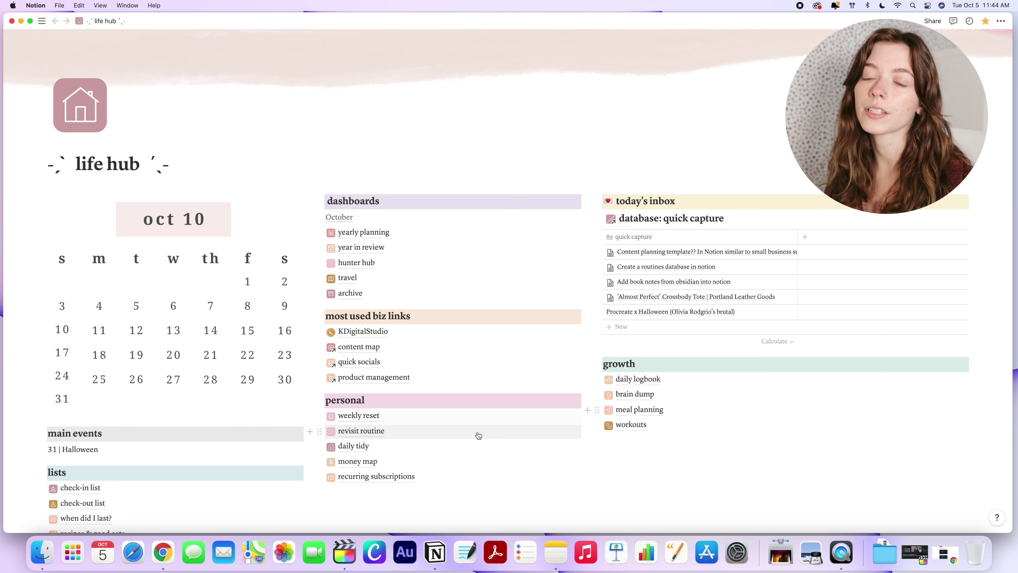
scroll(486, 444, up, 1)
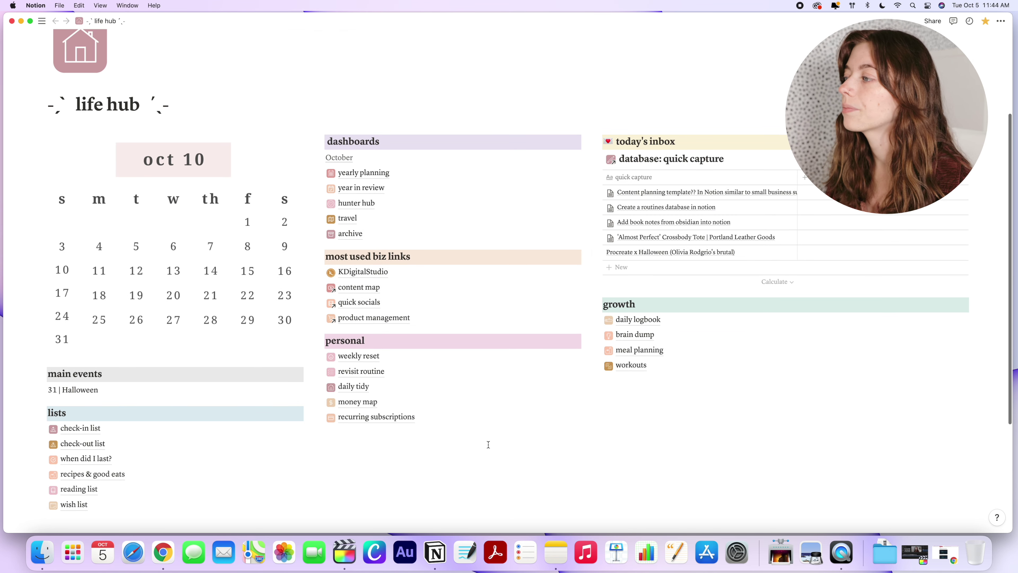
scroll(485, 445, down, 1)
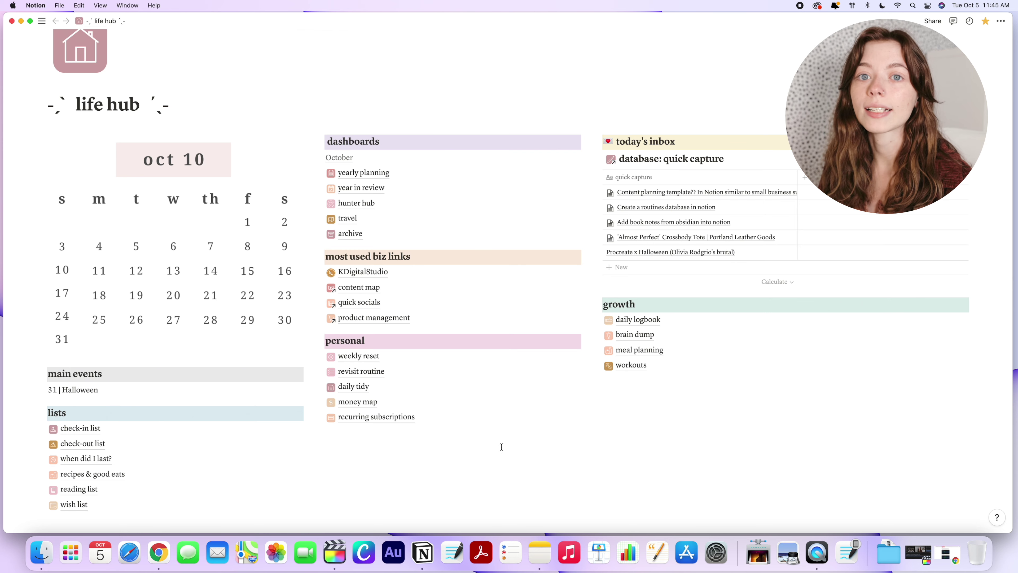
Add a '20 | birthday' event line above 31 | Halloween, then preview the 'Add book notes from obsidian into notion' item
click(50, 390)
key(Return)
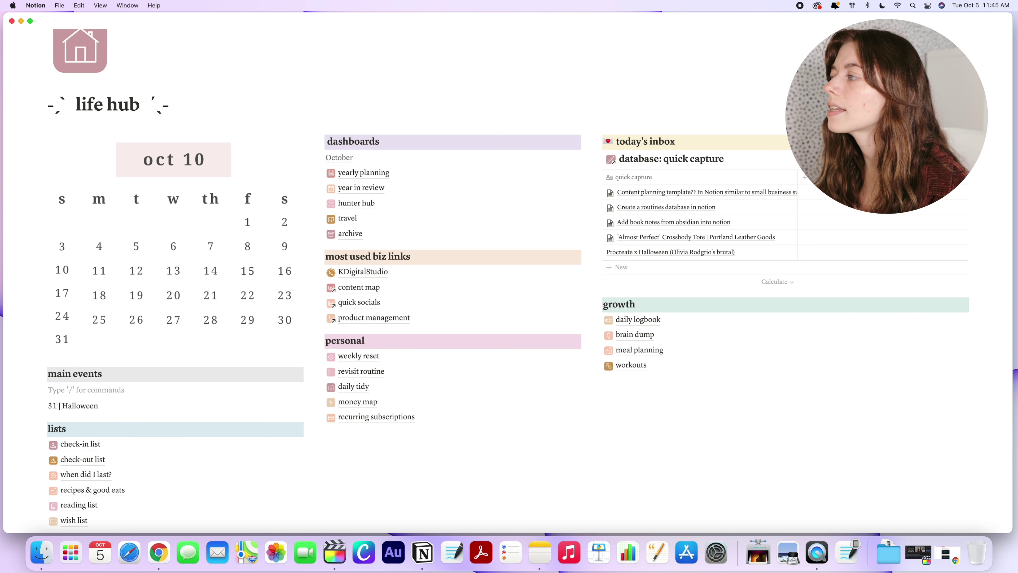
text(20 |)
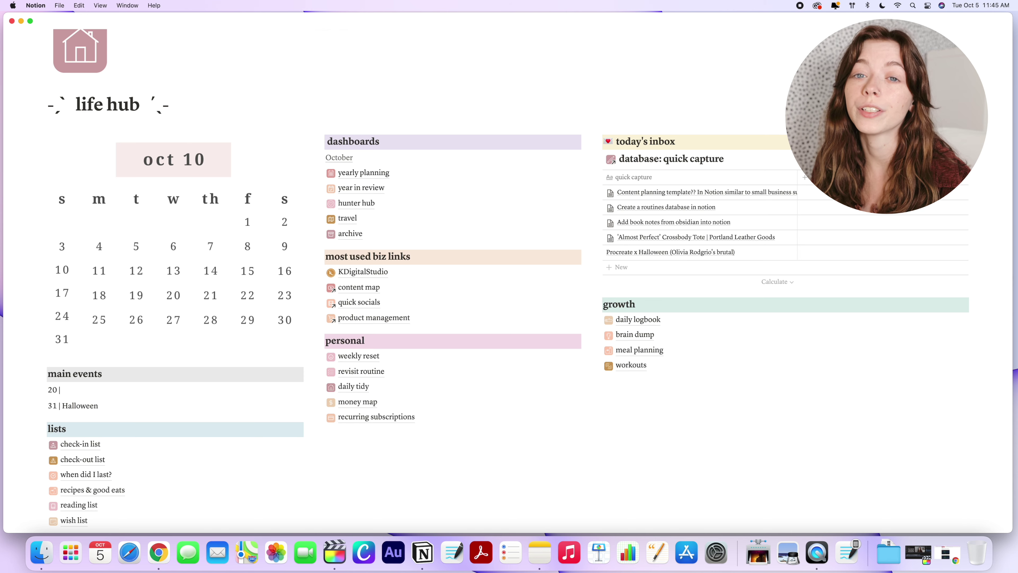
text( birthday)
key(BackSpace)
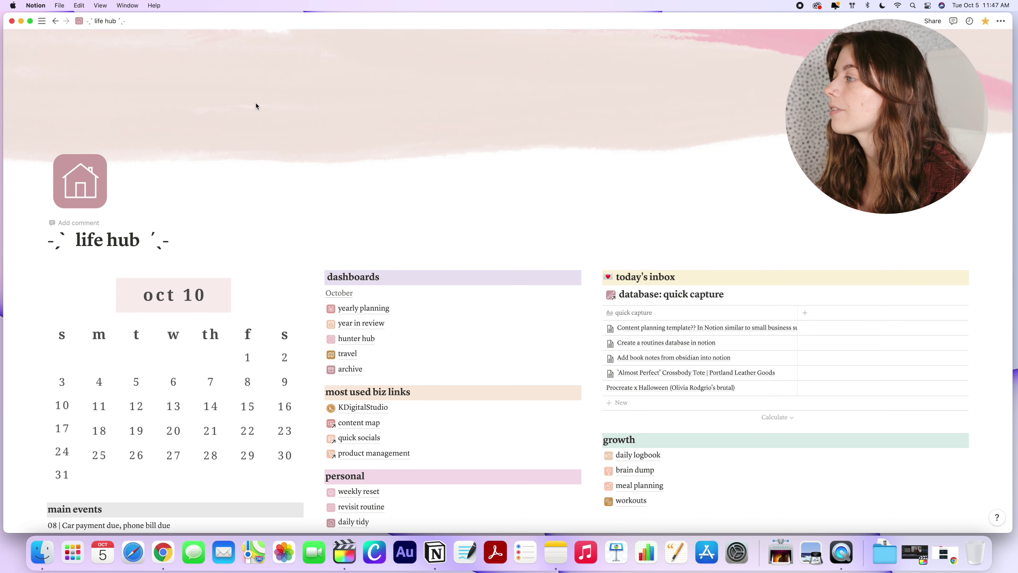
scroll(256, 103, down, 5)
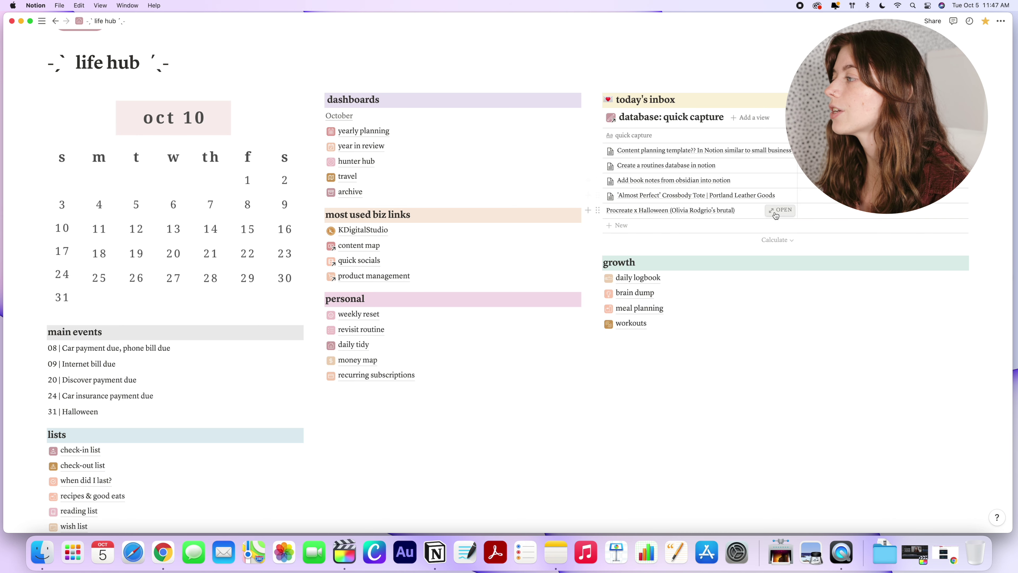
click(779, 181)
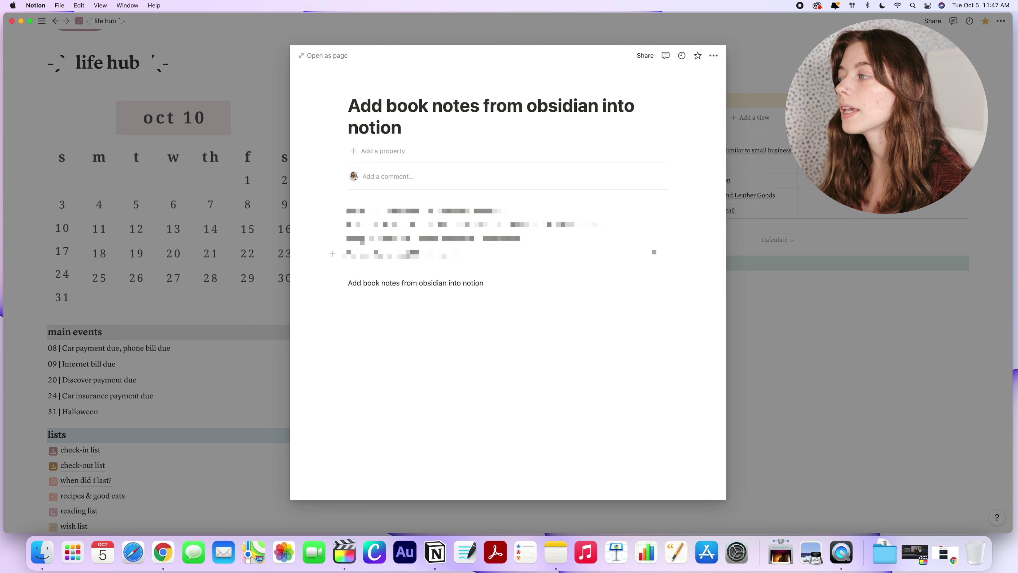
click(777, 228)
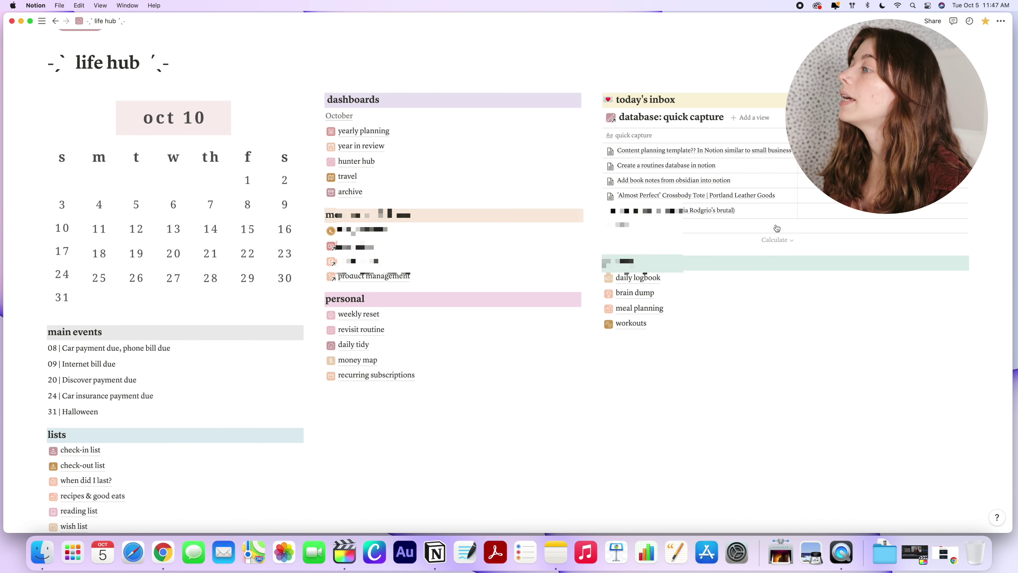
click(681, 125)
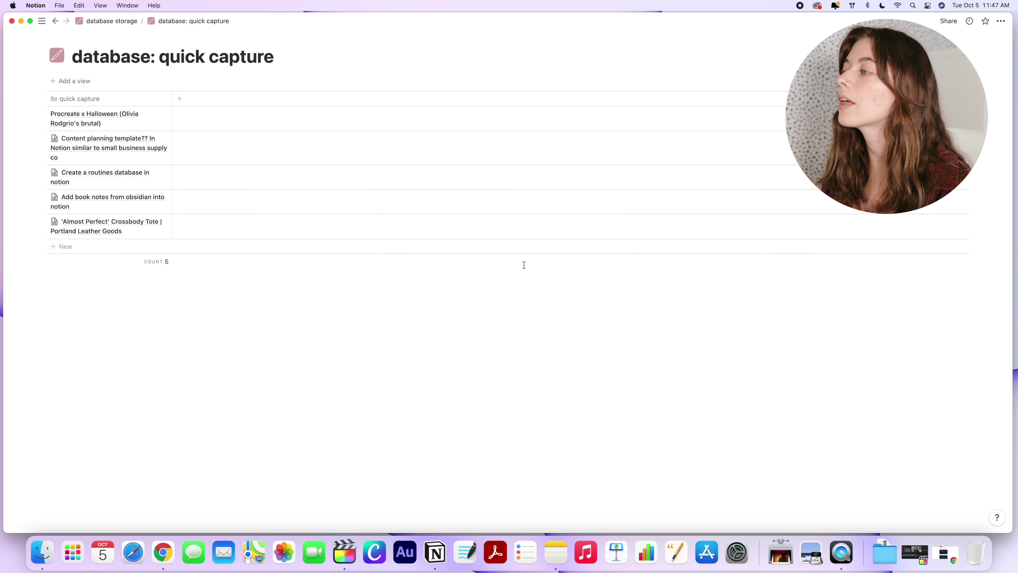
key(super+bracketleft)
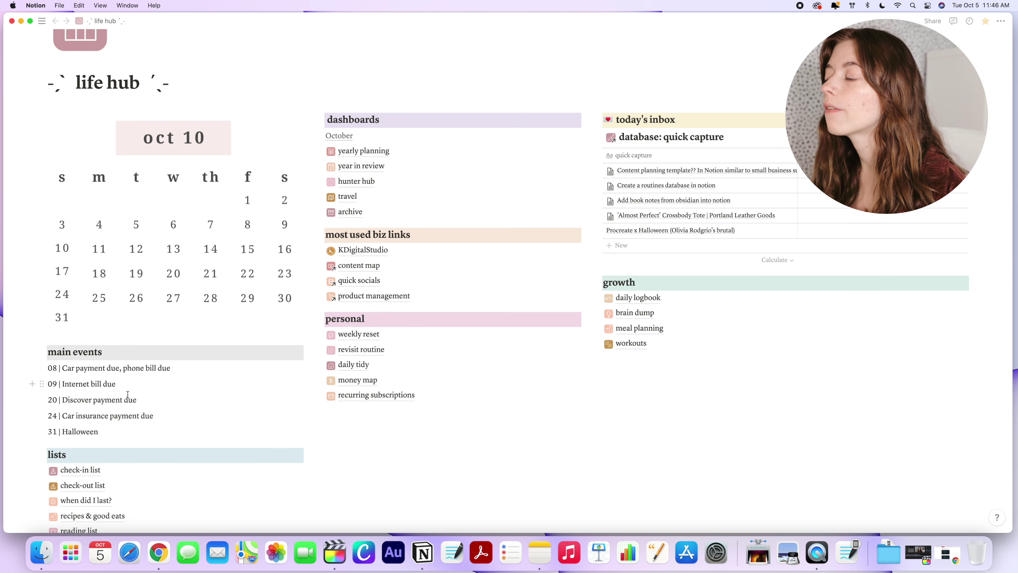
scroll(441, 405, down, 3)
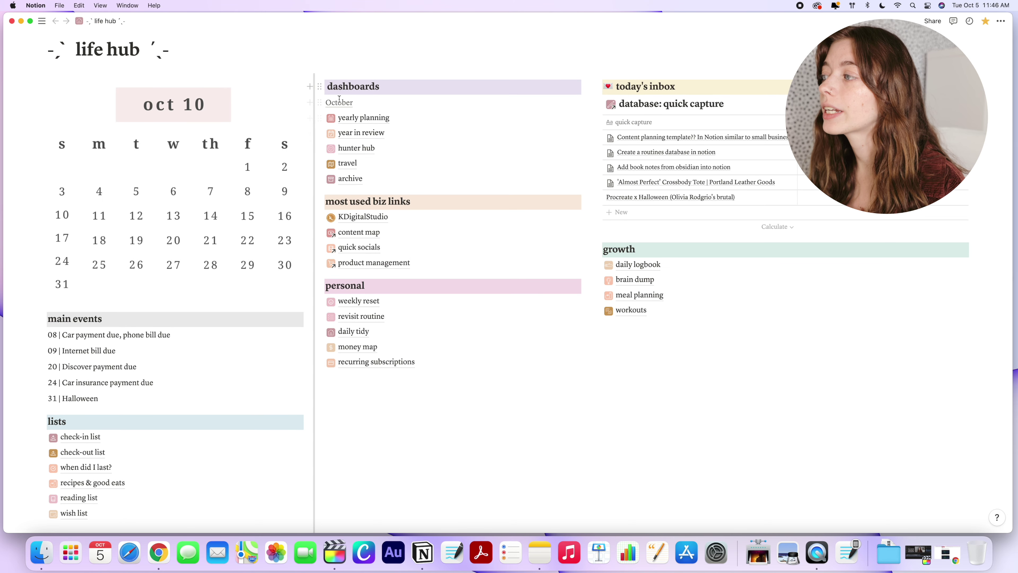
Open the October monthly page and scroll through its weekly sections
click(341, 103)
scroll(473, 220, down, 2)
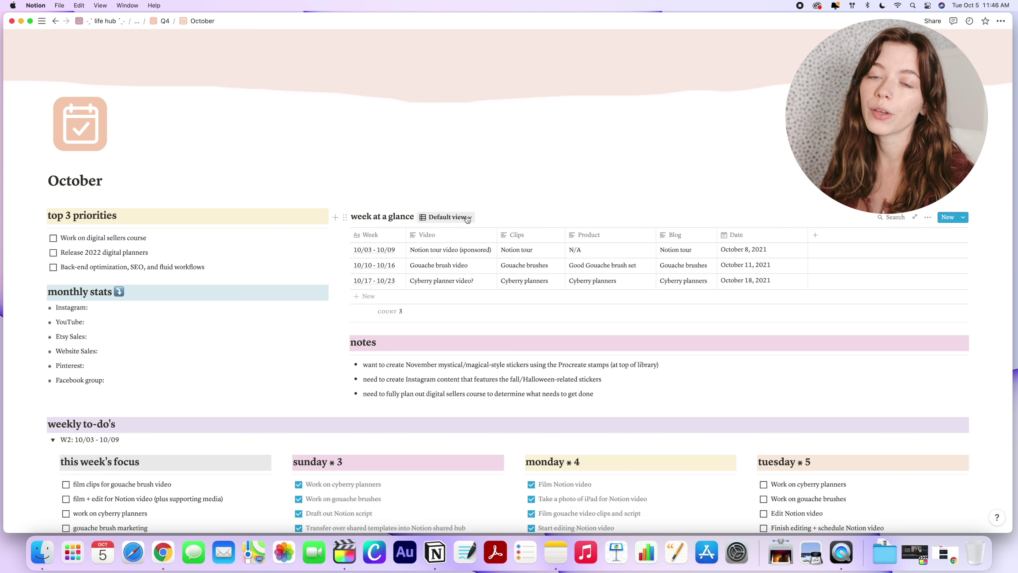
scroll(523, 287, down, 2)
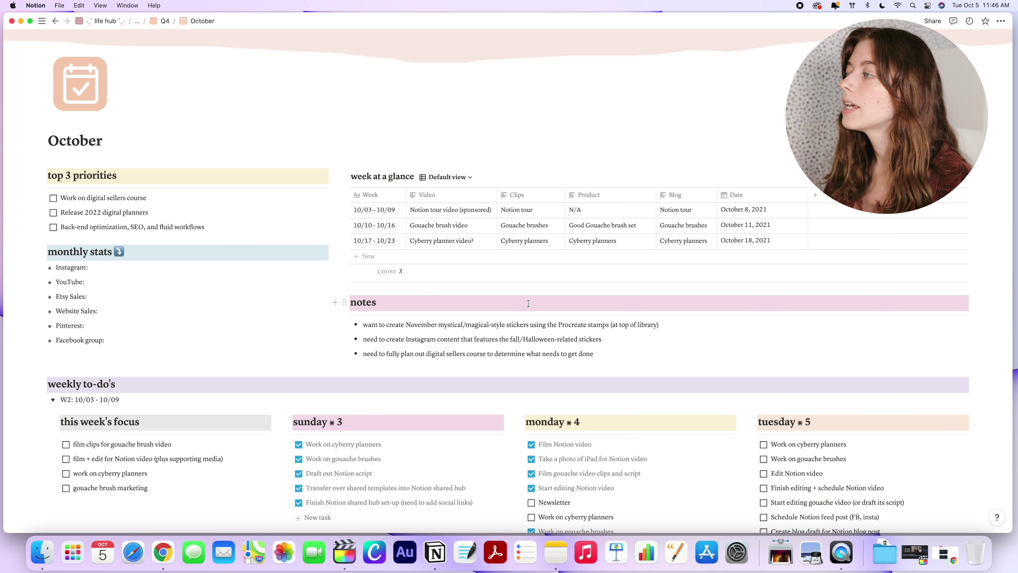
scroll(529, 304, down, 3)
scroll(528, 304, down, 3)
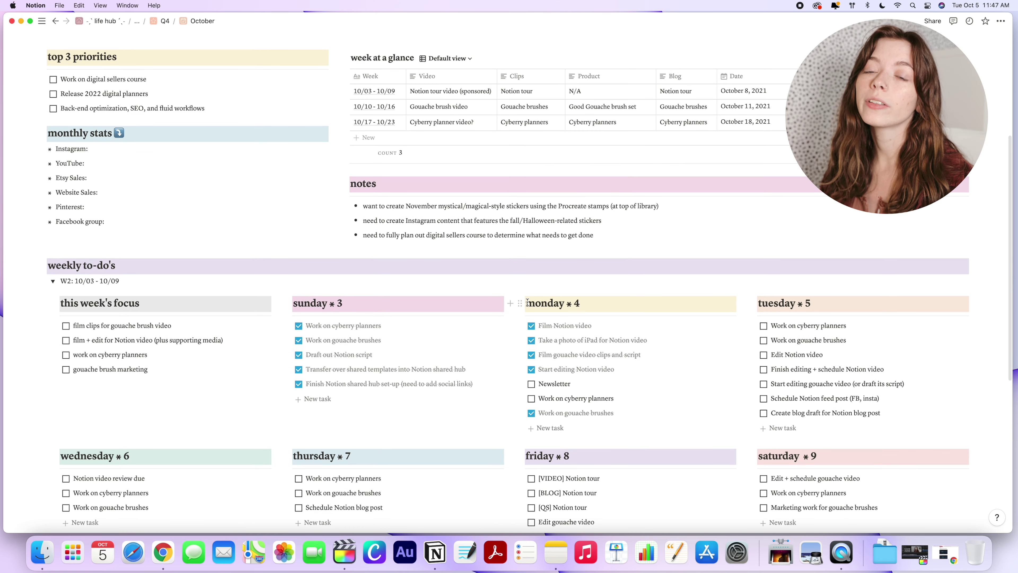
scroll(528, 303, down, 2)
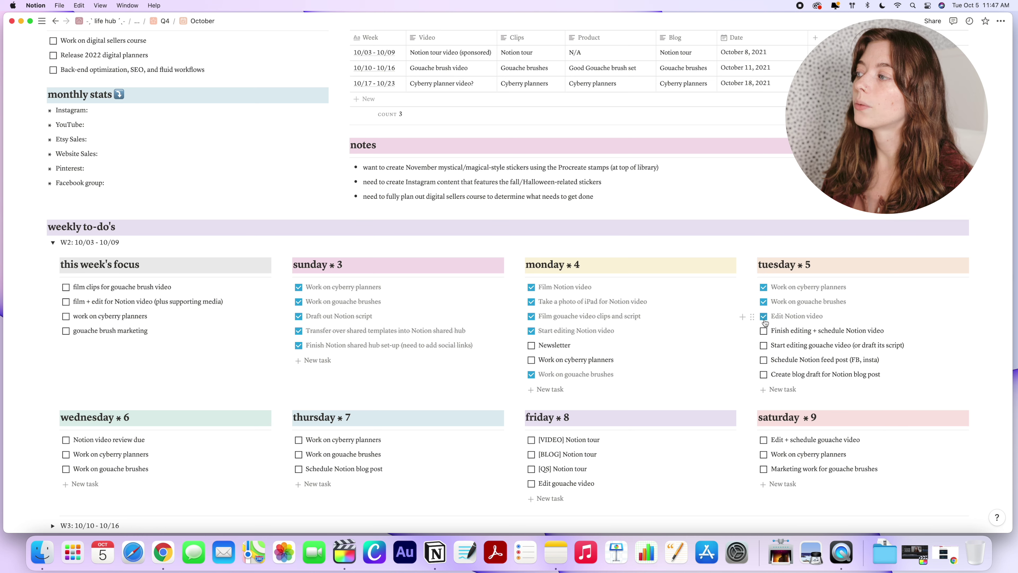
scroll(769, 333, down, 3)
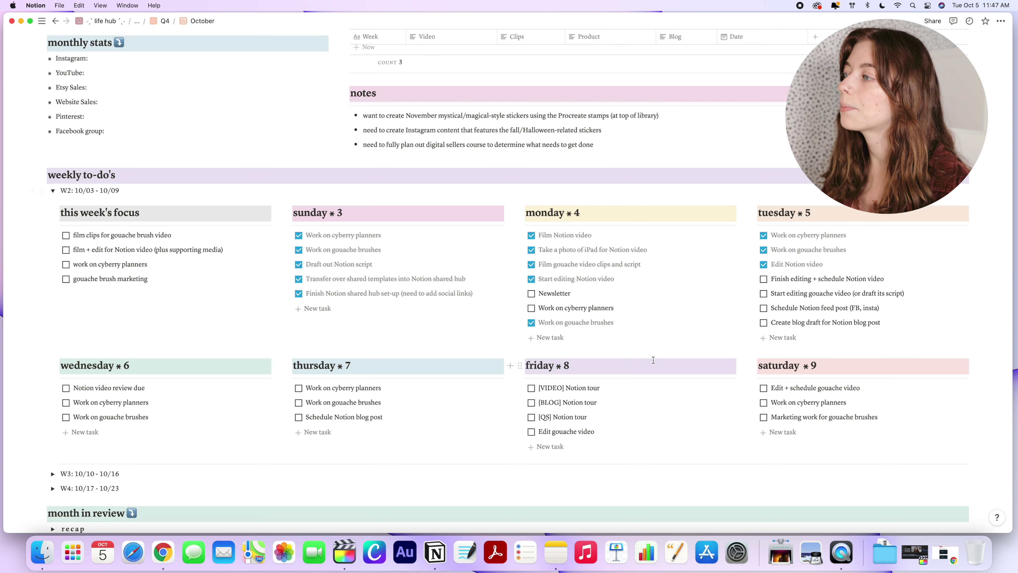
scroll(652, 360, down, 3)
scroll(655, 360, down, 1)
scroll(656, 359, down, 4)
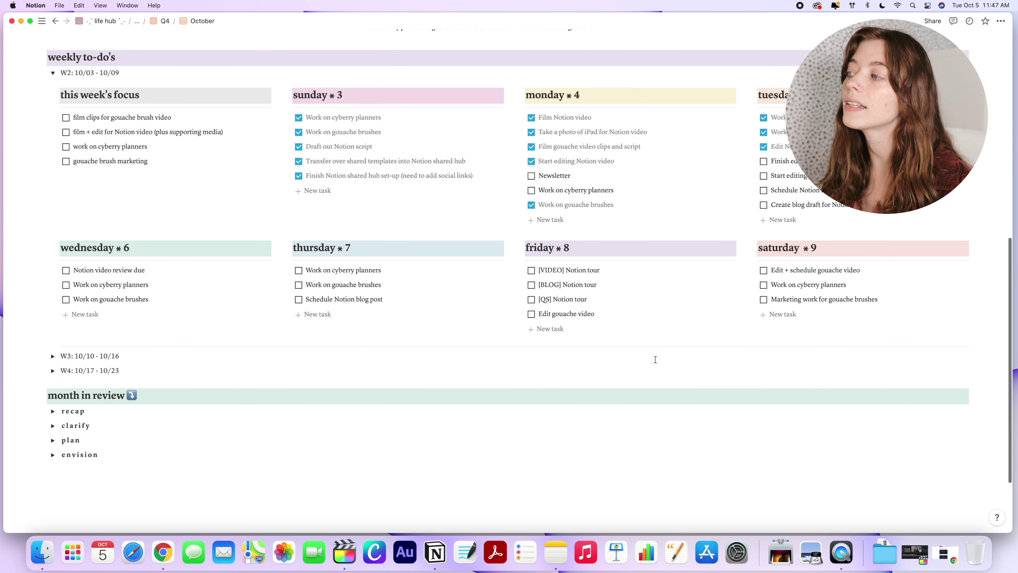
scroll(657, 359, up, 5)
Collapse week W2, try the recap, clarify, plan and W3 toggles, then expand W4's to-do grid
click(56, 158)
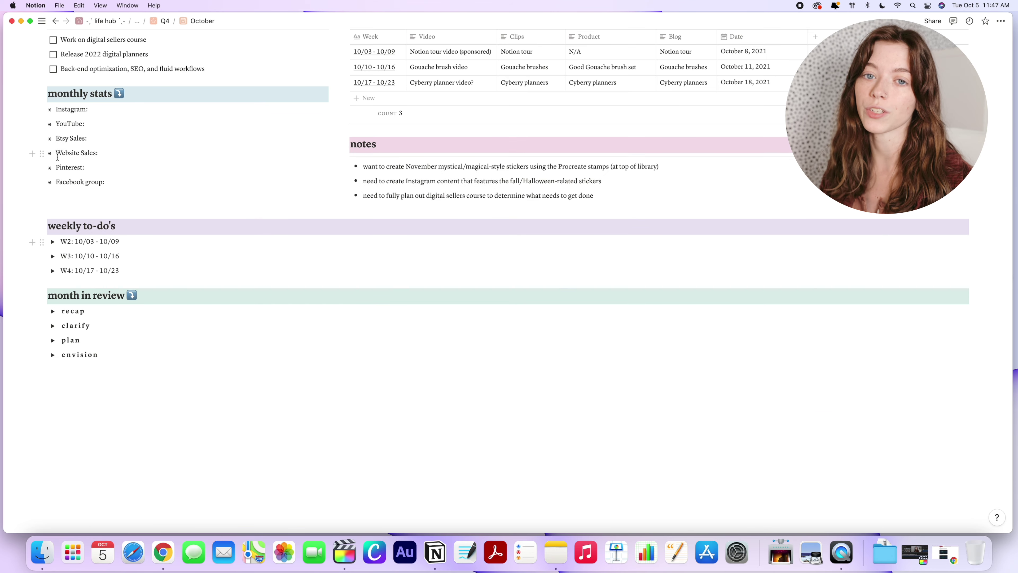
click(53, 311)
click(53, 312)
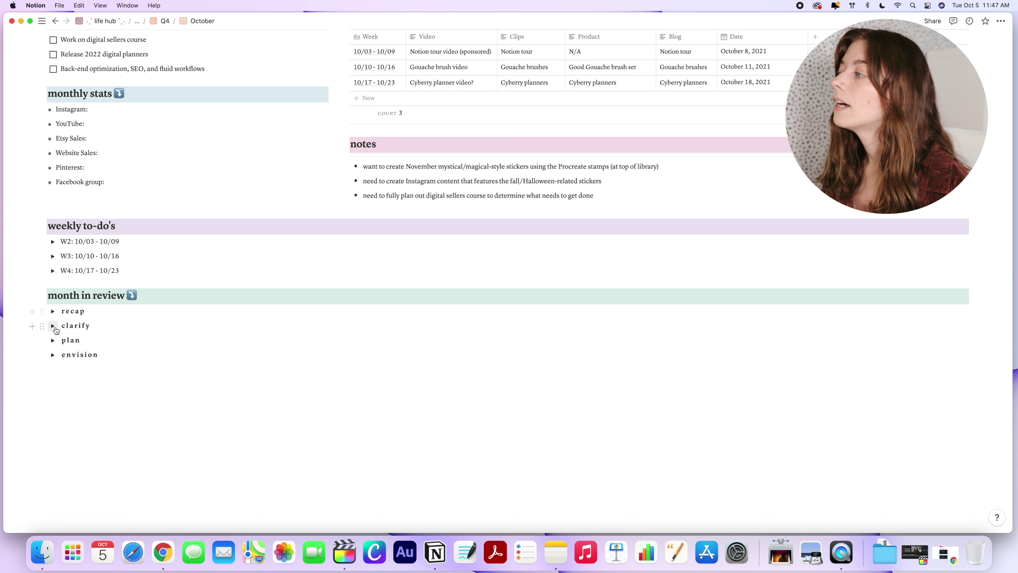
click(53, 326)
click(54, 326)
click(53, 340)
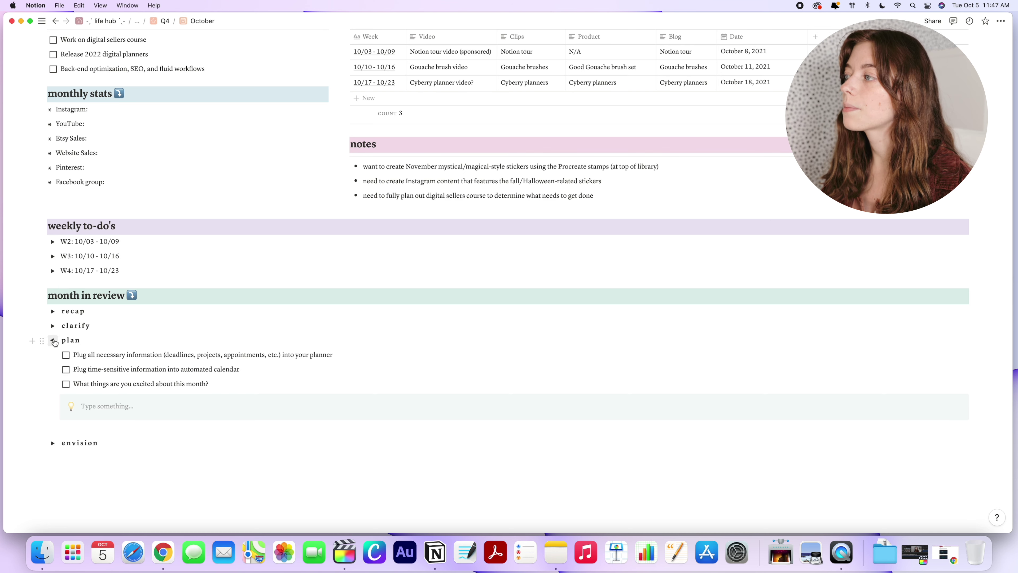
click(53, 341)
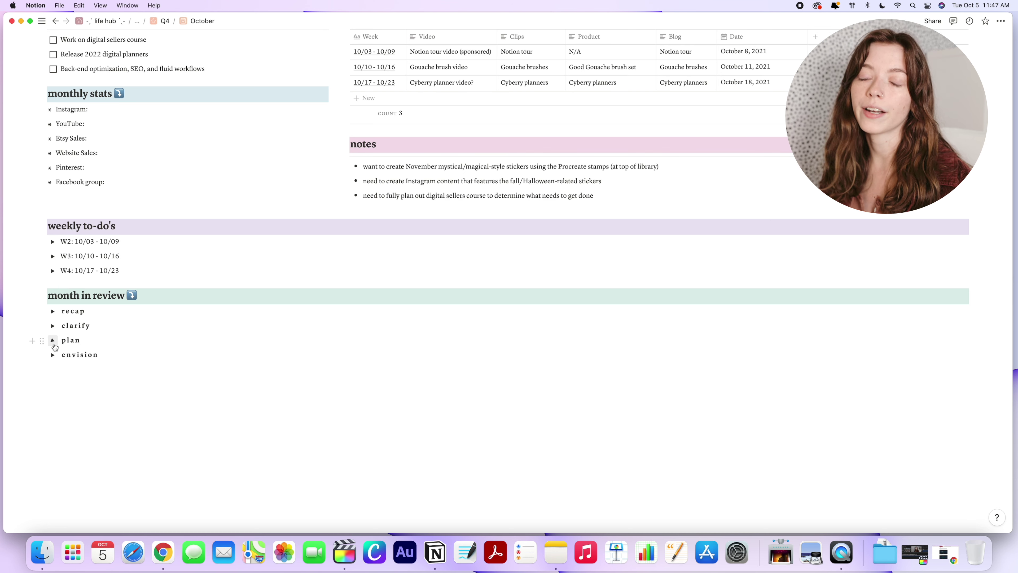
click(54, 258)
click(54, 258)
click(53, 272)
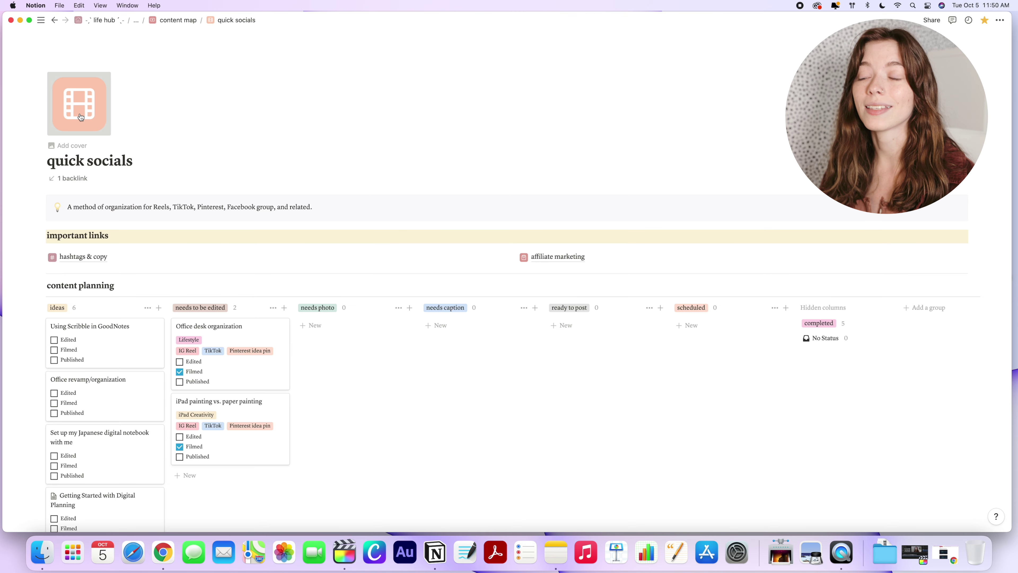
click(80, 115)
Browse the icon picker's upload and link options and the cover upload option
click(63, 148)
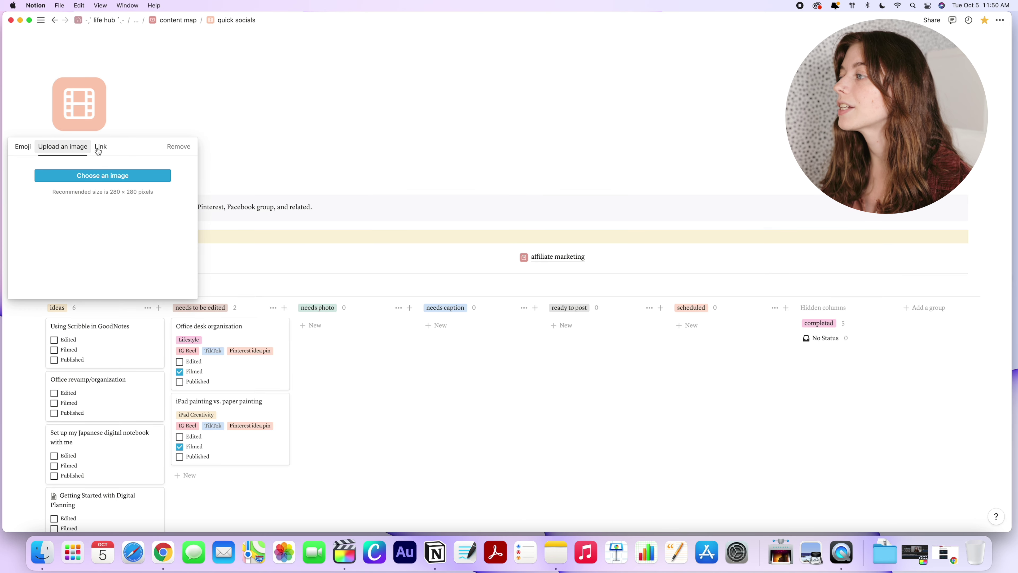
click(101, 147)
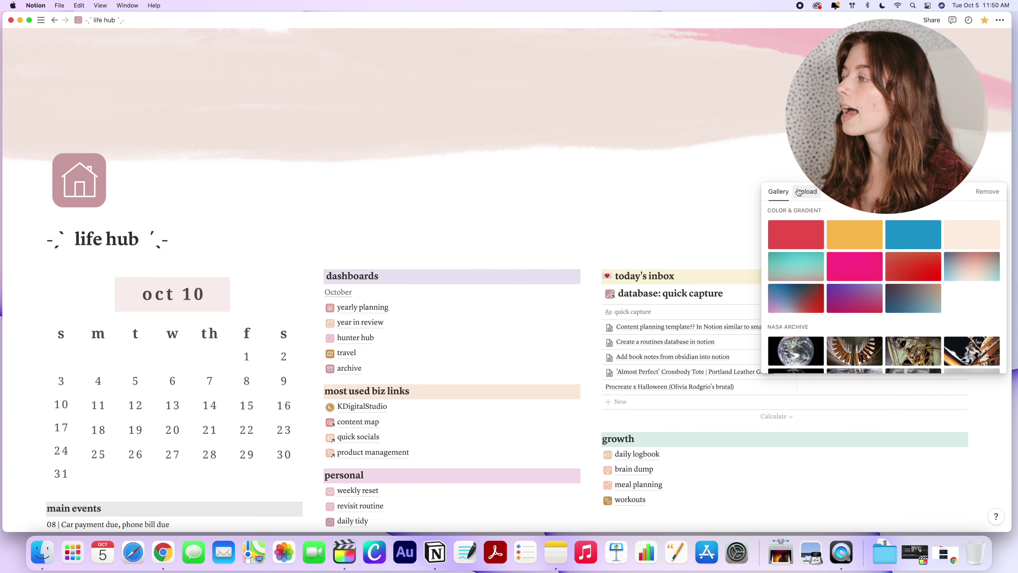
click(799, 192)
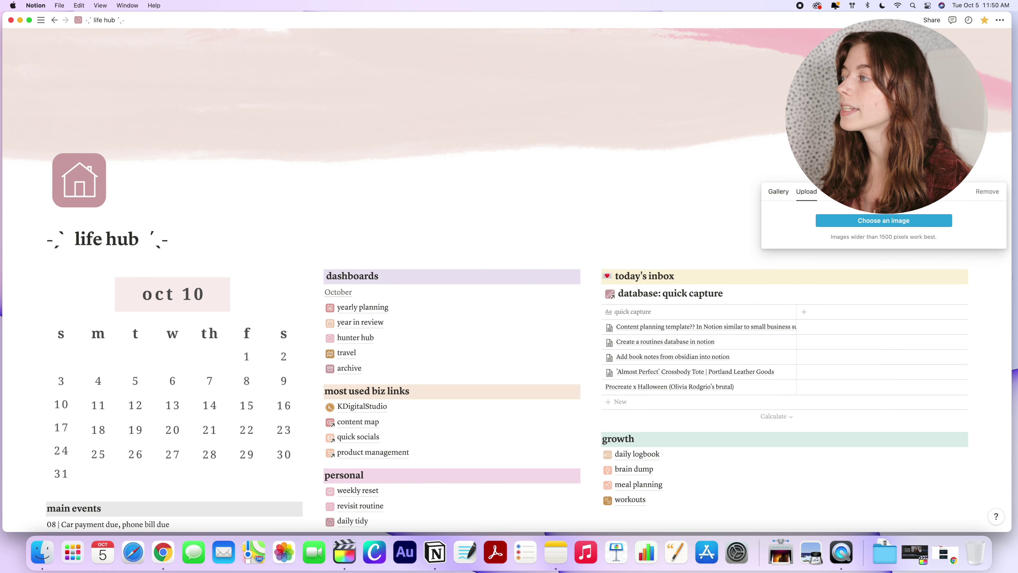
Scroll down the life hub and open the weekly reset page
scroll(608, 208, down, 3)
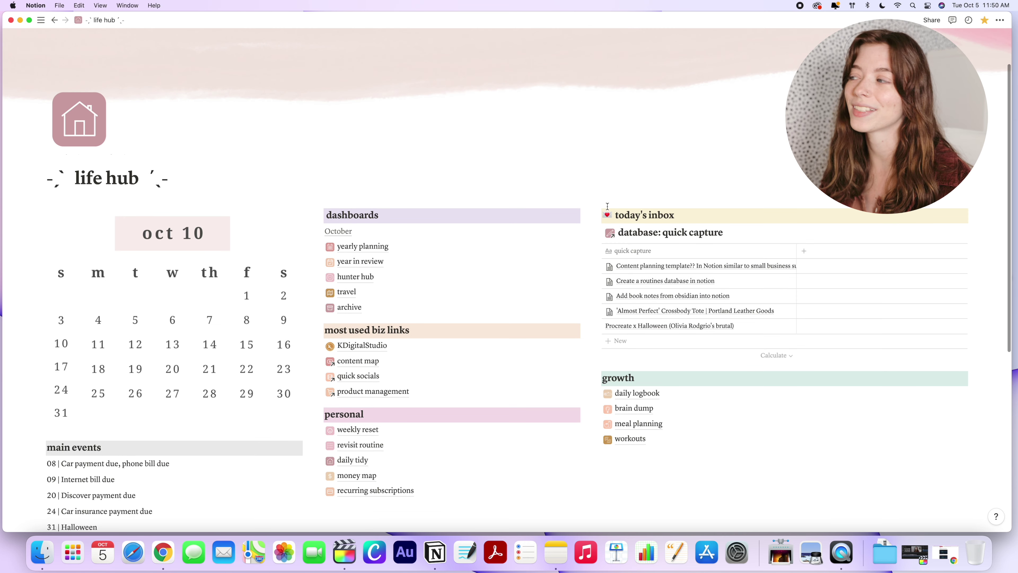
scroll(608, 209, down, 3)
scroll(595, 210, down, 3)
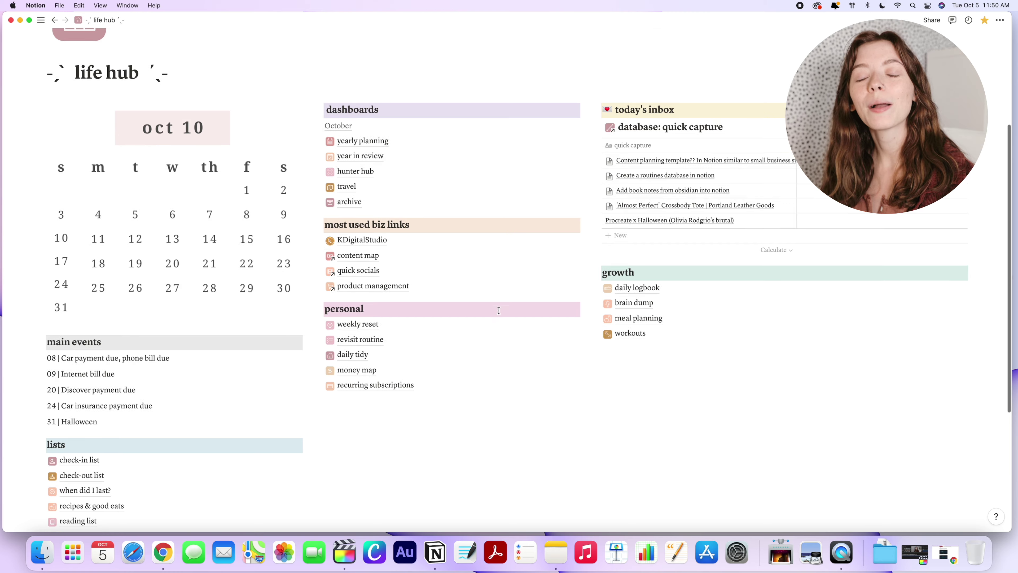
click(364, 329)
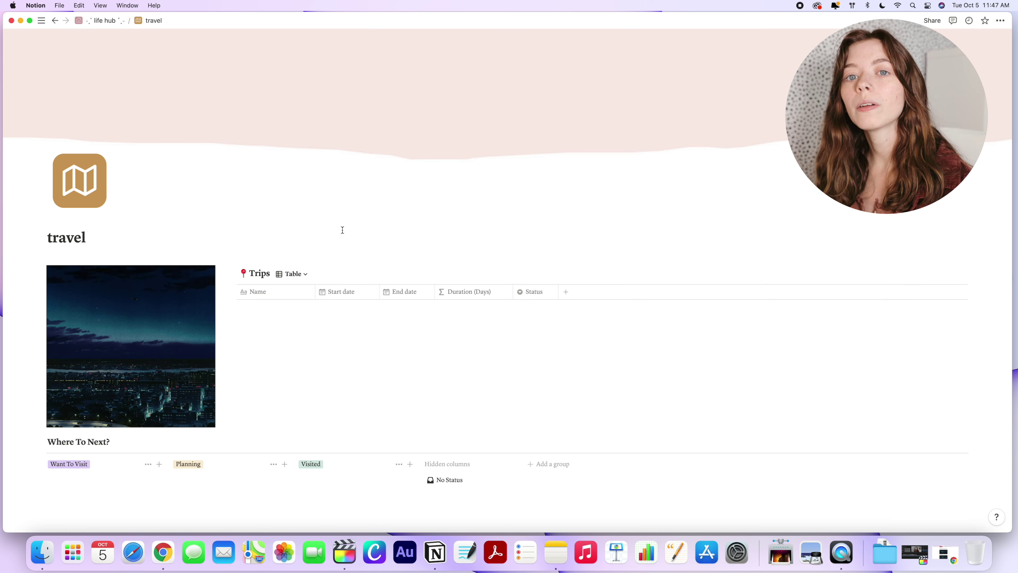
Open the Big Sur, CA trip as a full page and preview its Flights budget entry
scroll(484, 234, down, 3)
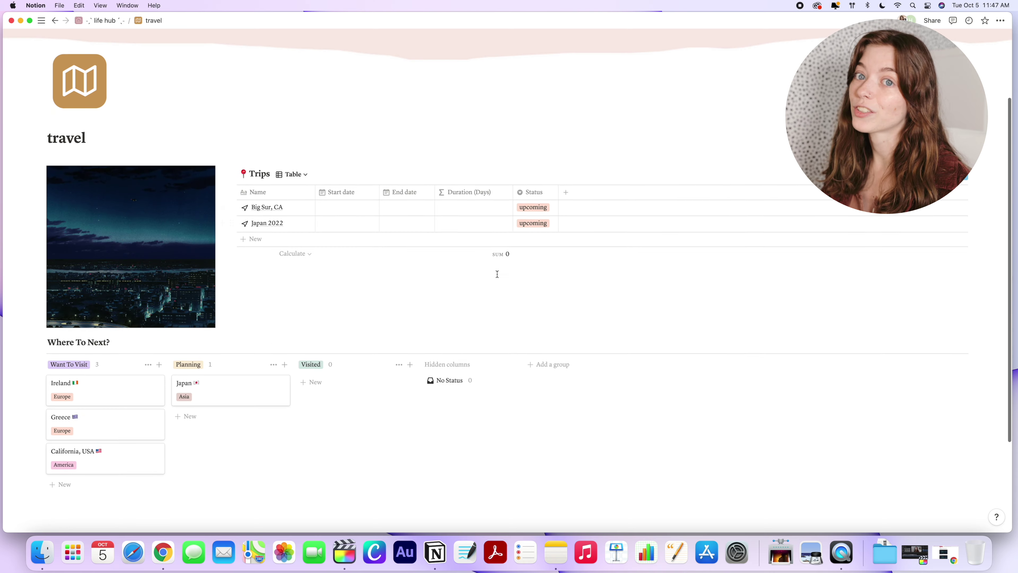
scroll(497, 274, down, 1)
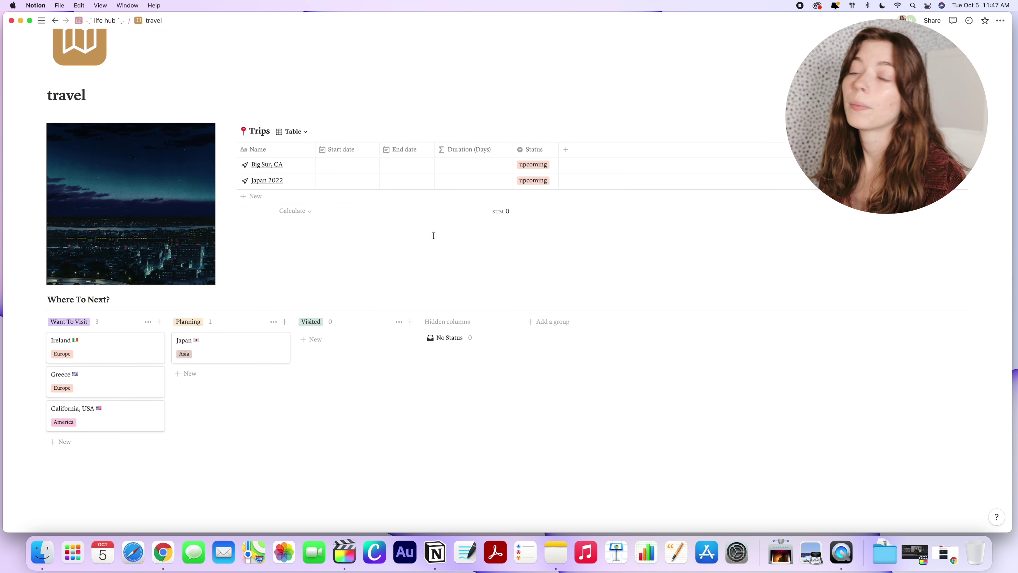
click(301, 165)
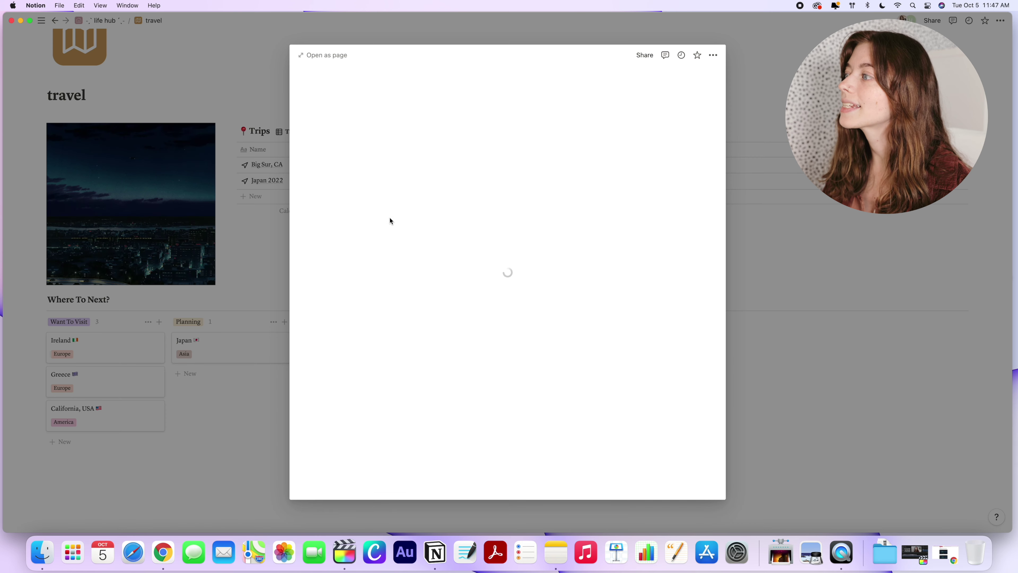
click(333, 56)
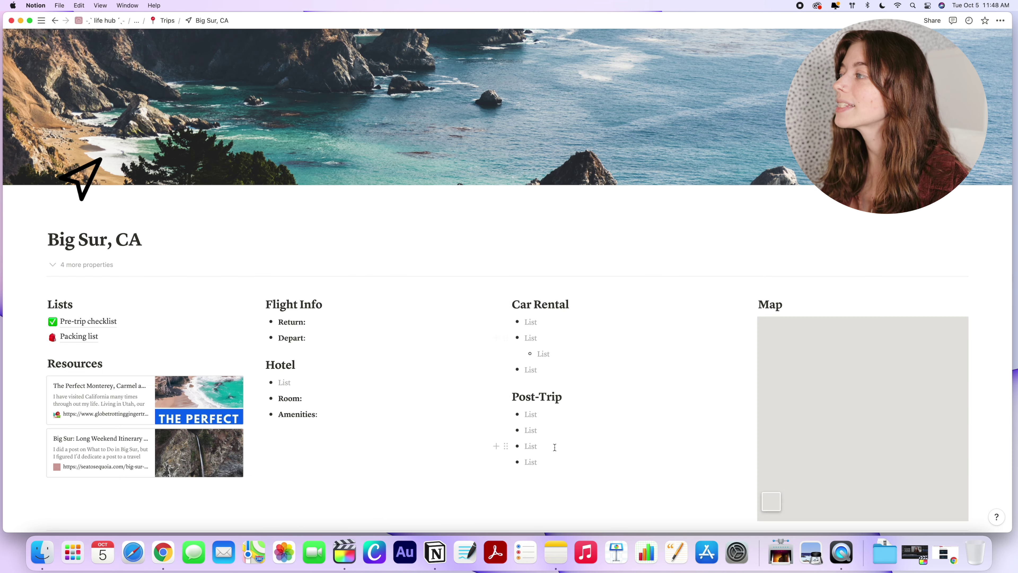
scroll(405, 356, down, 5)
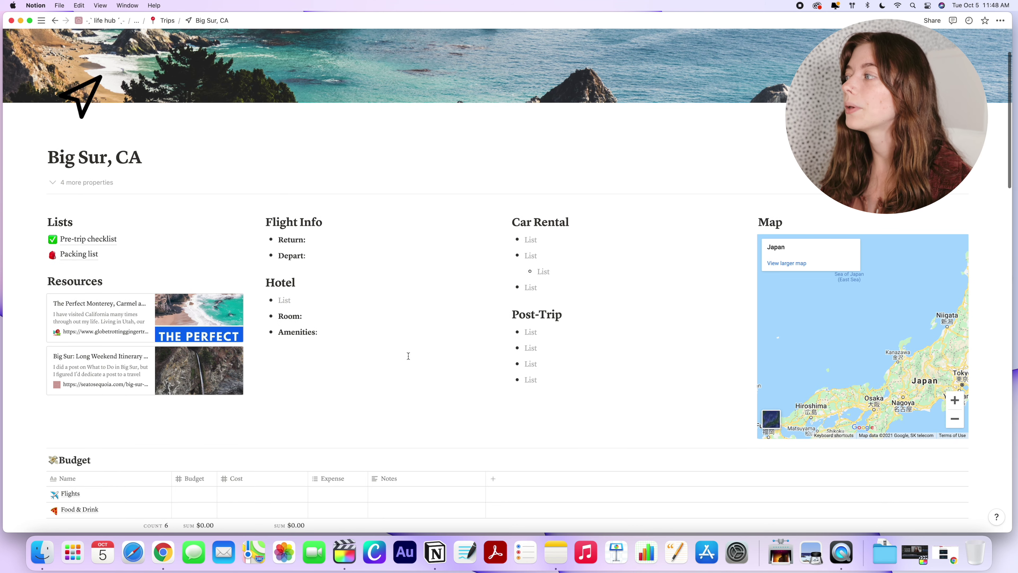
scroll(408, 356, down, 6)
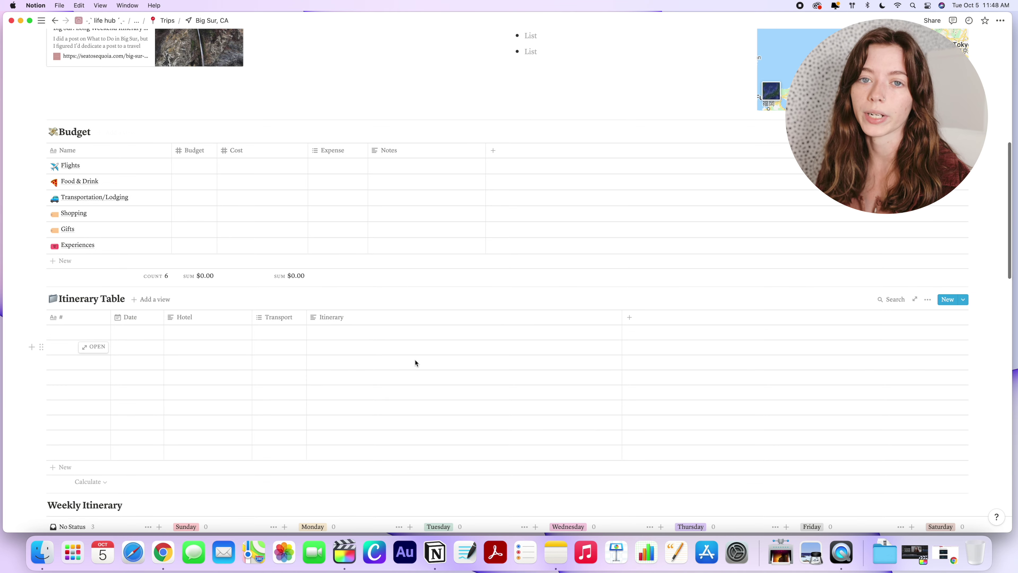
click(154, 166)
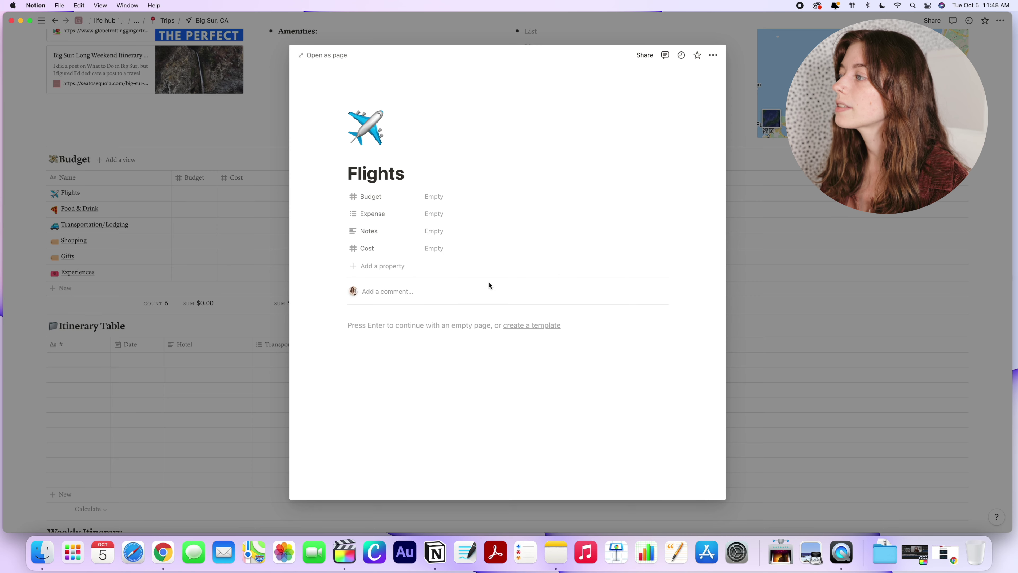
click(732, 280)
scroll(356, 289, down, 8)
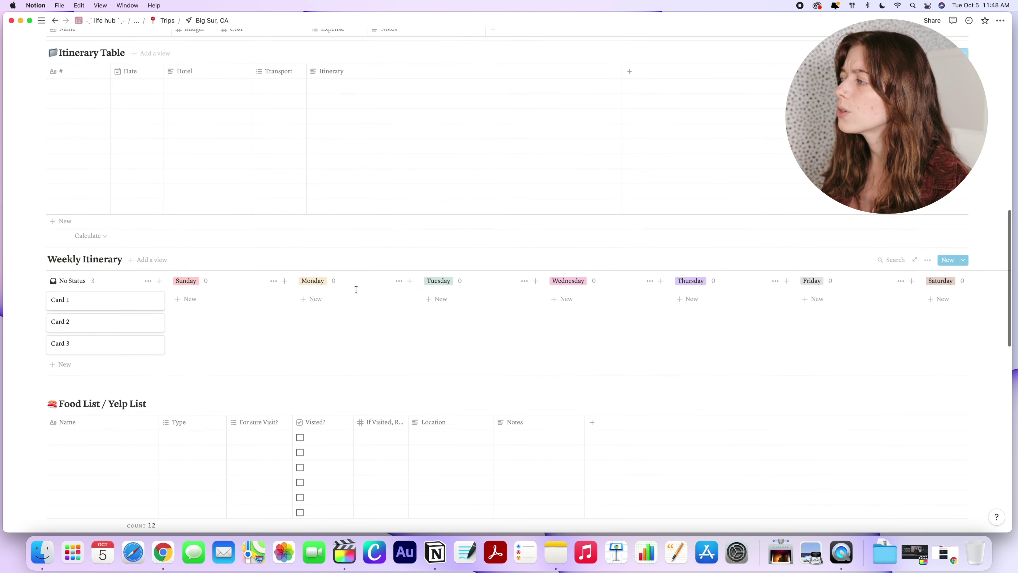
scroll(355, 290, down, 8)
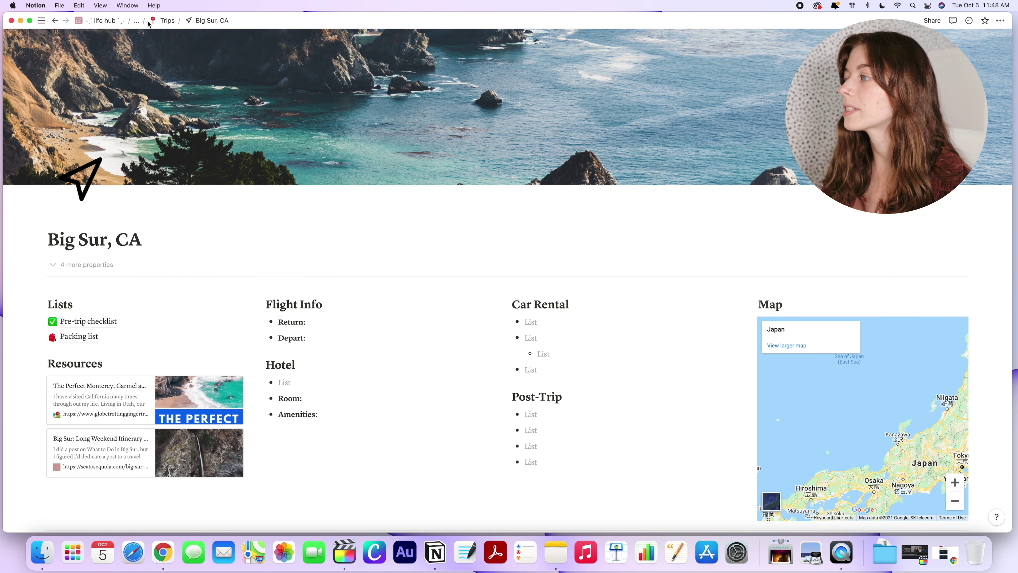
Open the Japan 2022 trip as a full page and pan its embedded map
click(169, 20)
click(100, 129)
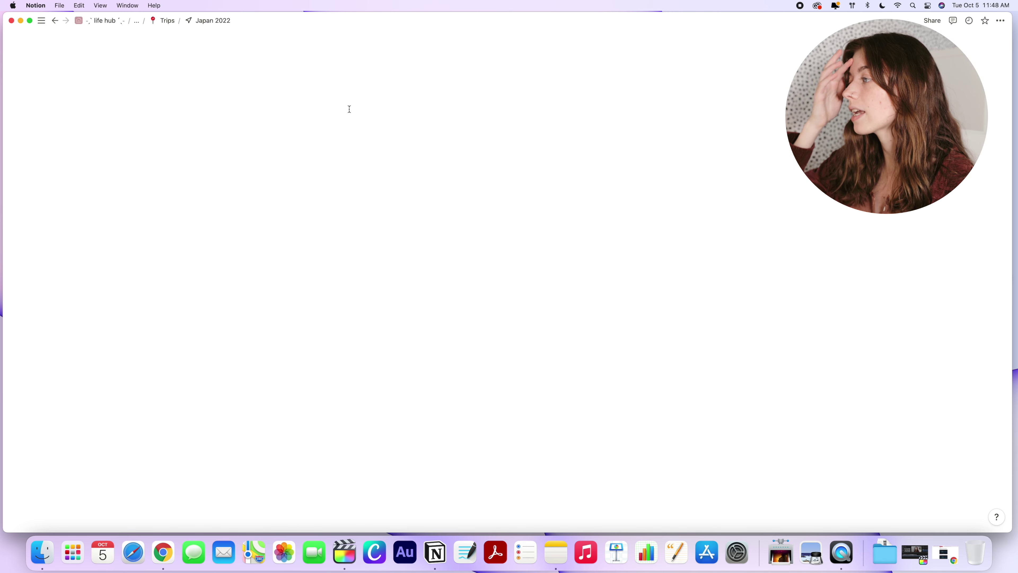
click(351, 60)
scroll(433, 267, down, 5)
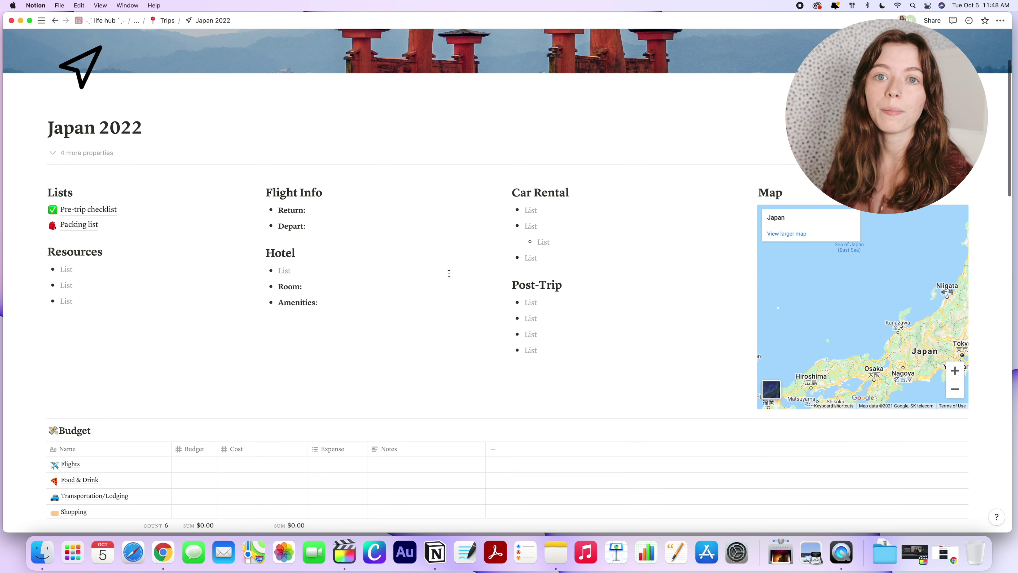
drag(900, 269, 851, 277)
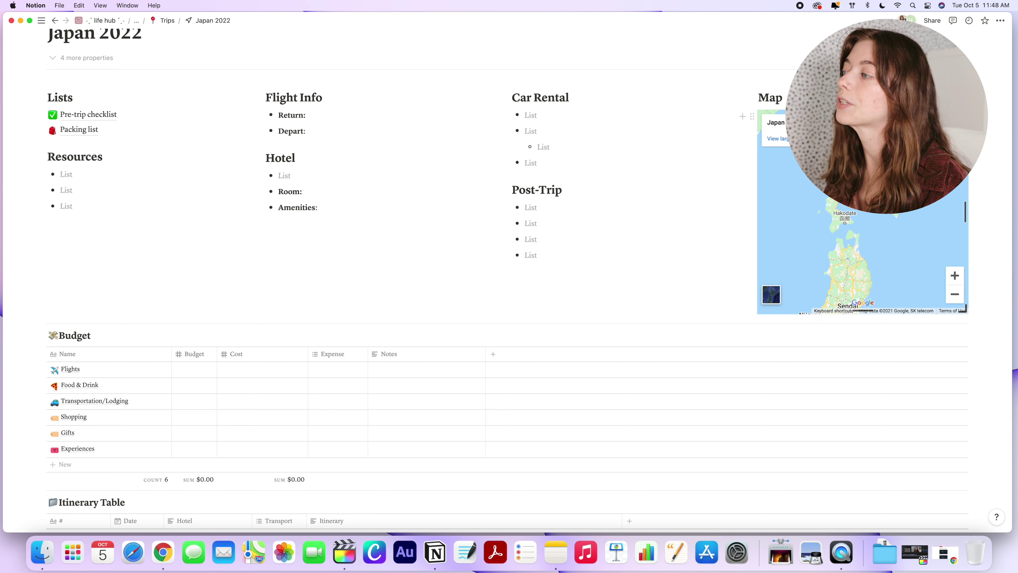
scroll(481, 201, up, 1)
View the Pre-trip checklist page, then return to the Japan 2022 trip
click(132, 158)
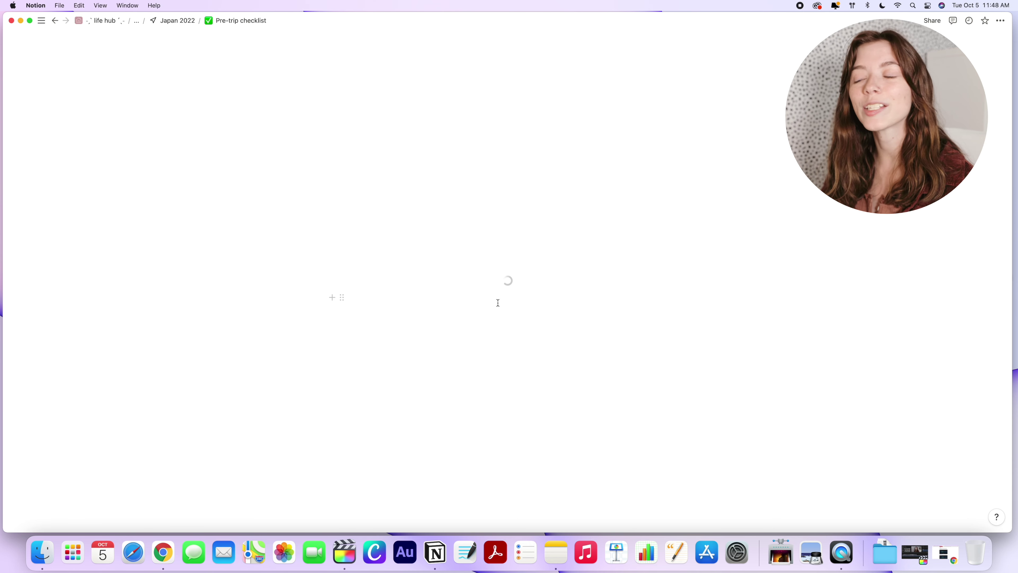
scroll(500, 299, down, 7)
scroll(500, 300, up, 6)
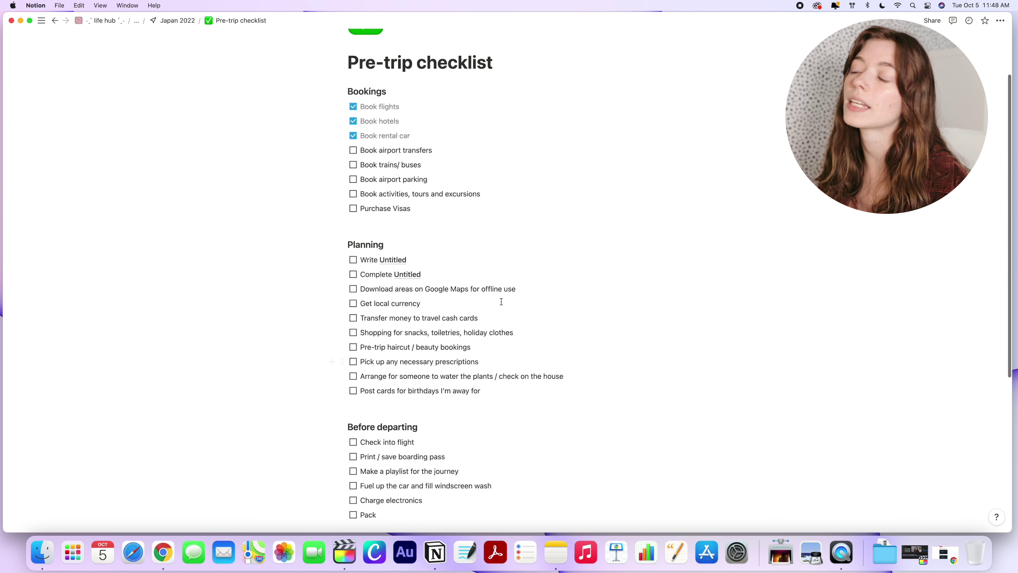
scroll(501, 301, up, 2)
click(188, 21)
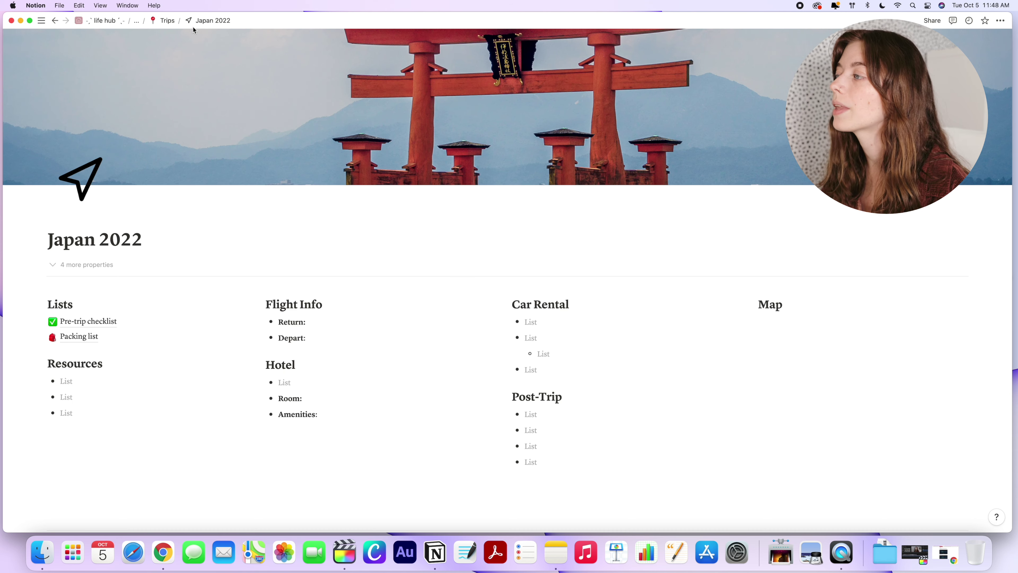
Open the Packing list and expand, then collapse, the Hand luggage items
click(86, 337)
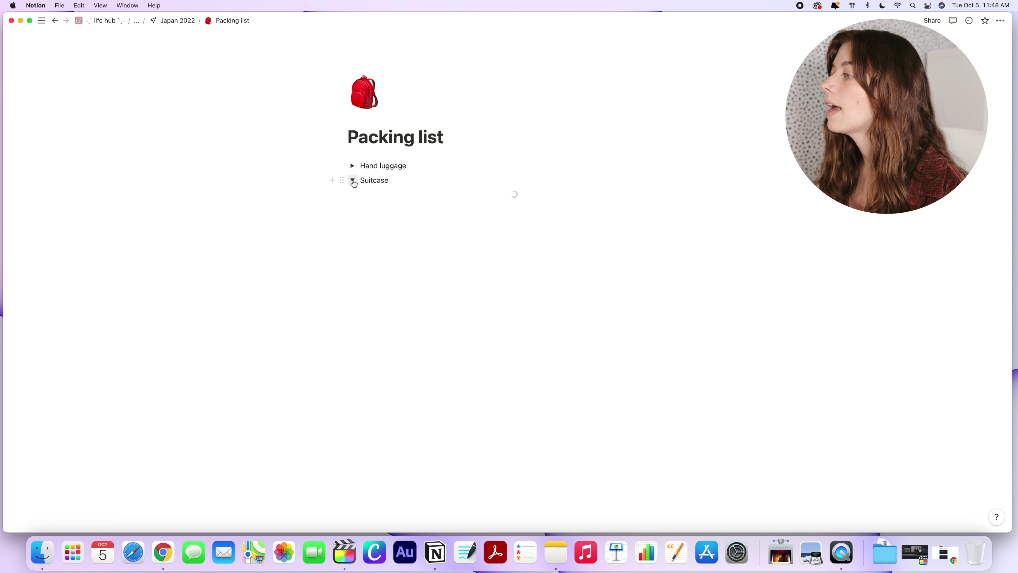
click(354, 171)
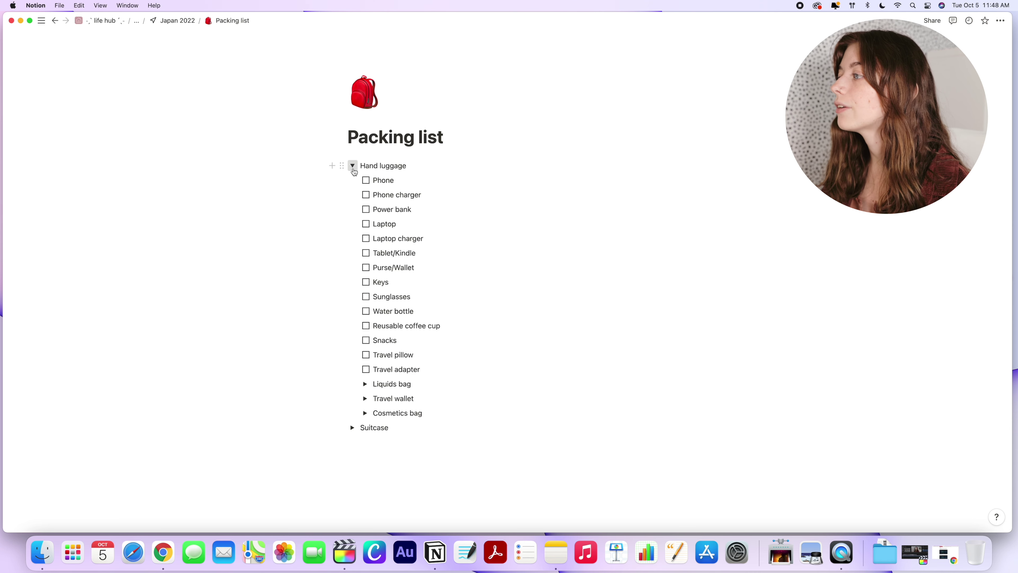
click(352, 168)
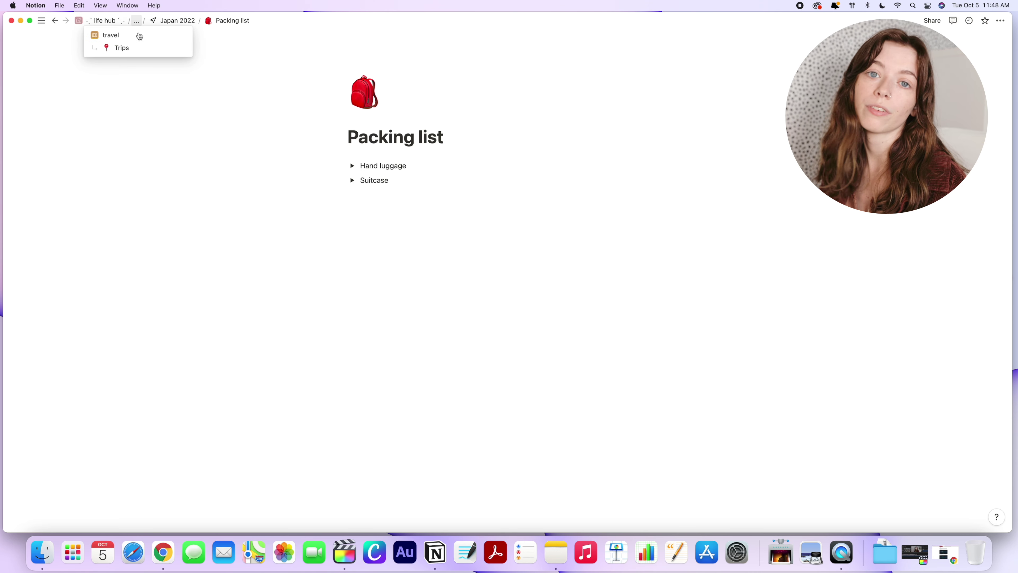
Return to the travel page and preview the Greece destination card
click(140, 36)
scroll(316, 168, down, 5)
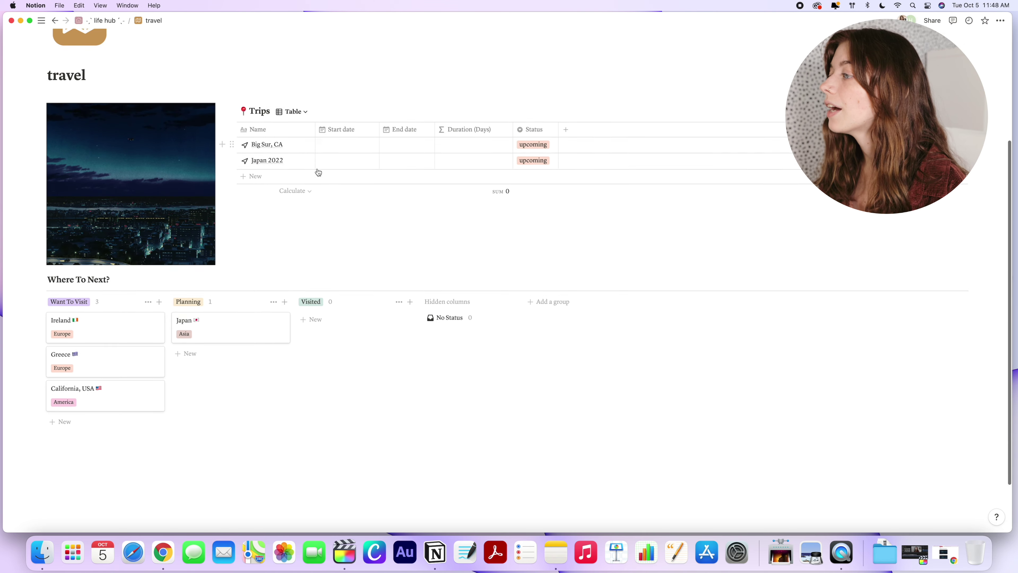
scroll(318, 172, down, 2)
click(92, 325)
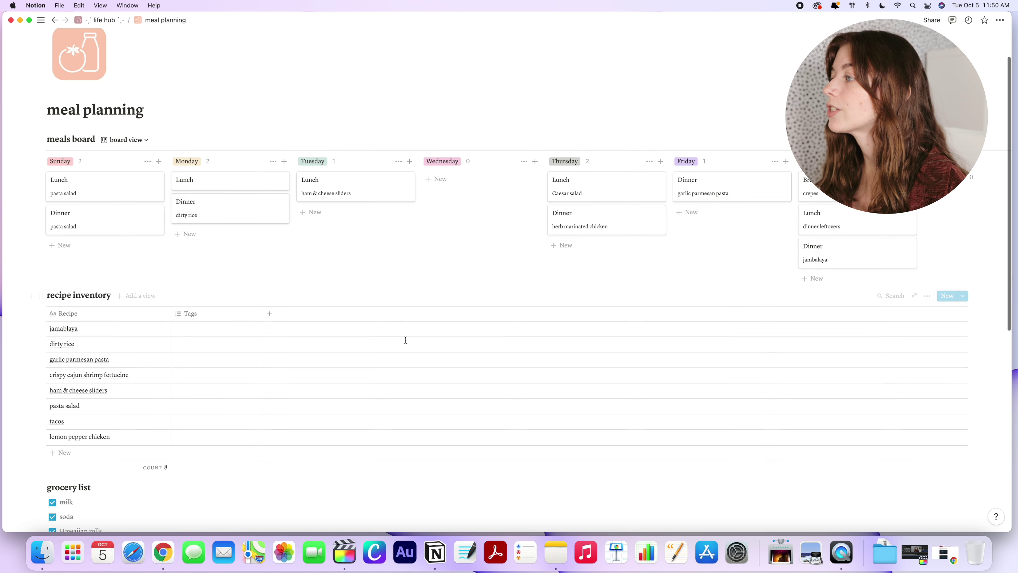
Open the reading list and switch its Media table to the 'currently' view
scroll(596, 236, left, 3)
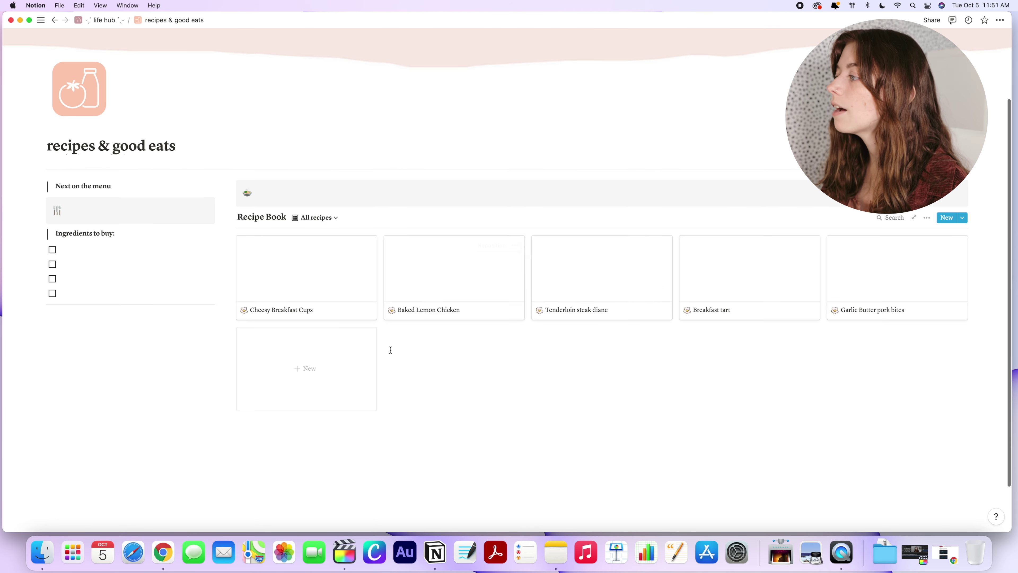
scroll(468, 359, down, 2)
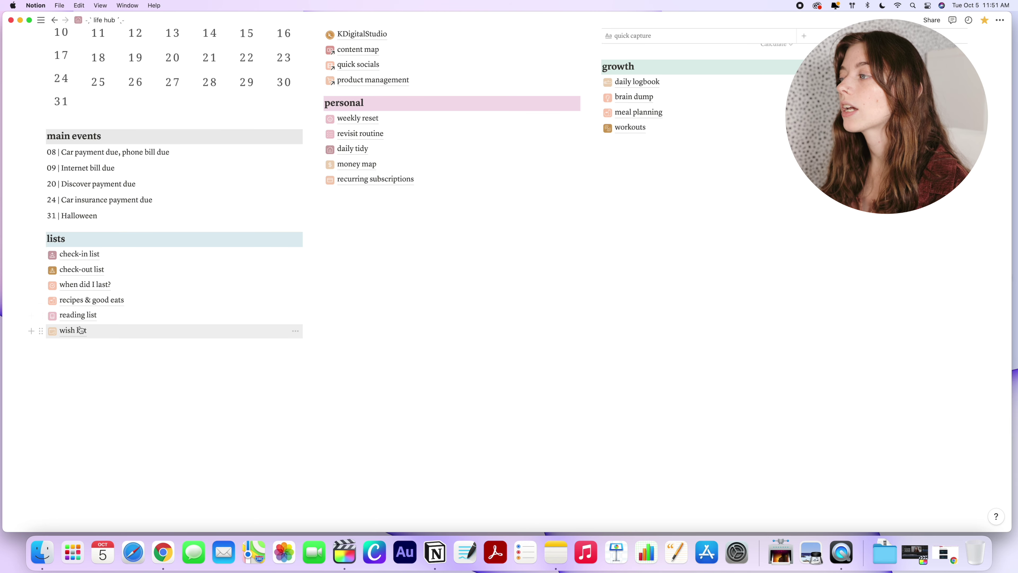
click(83, 314)
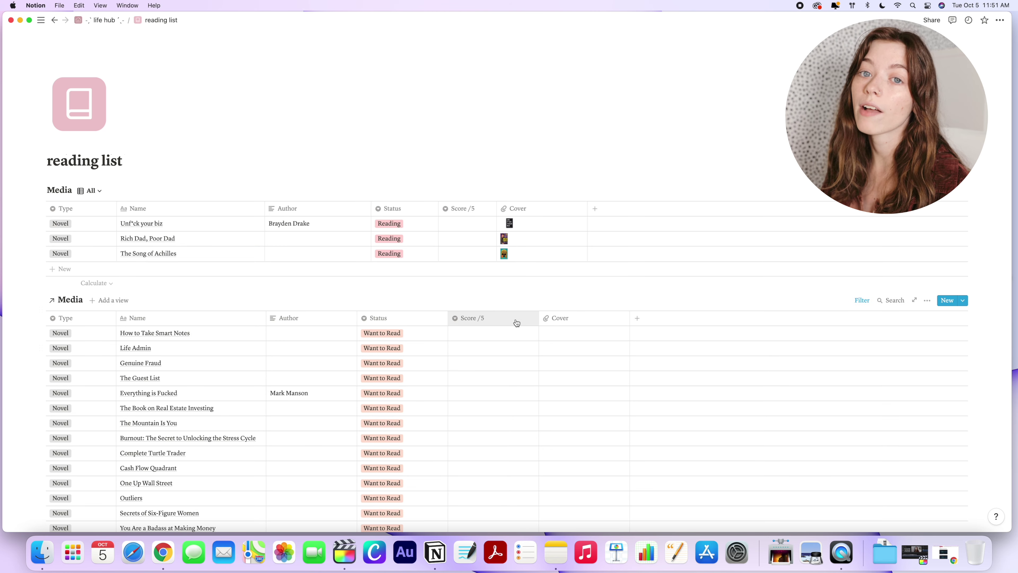
click(93, 189)
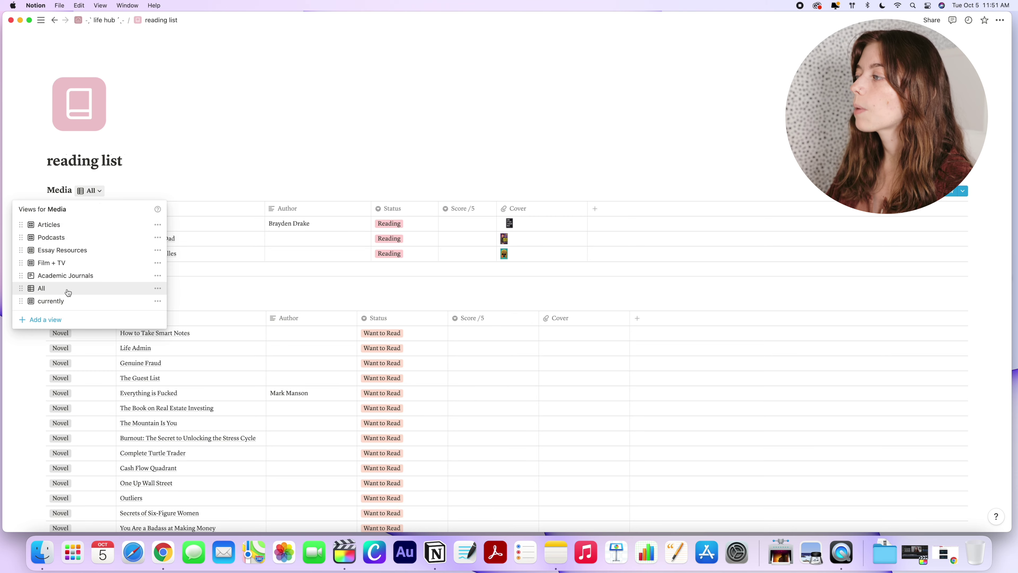
click(69, 301)
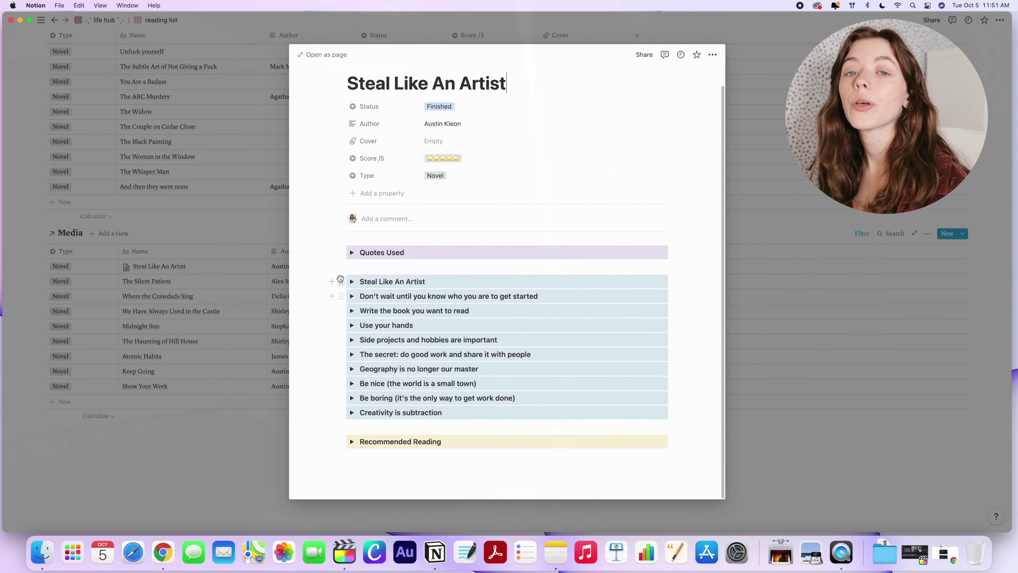
Expand Steal Like An Artist's Quotes Used section, close the Greece preview, and go to life hub
click(351, 281)
click(352, 281)
click(352, 252)
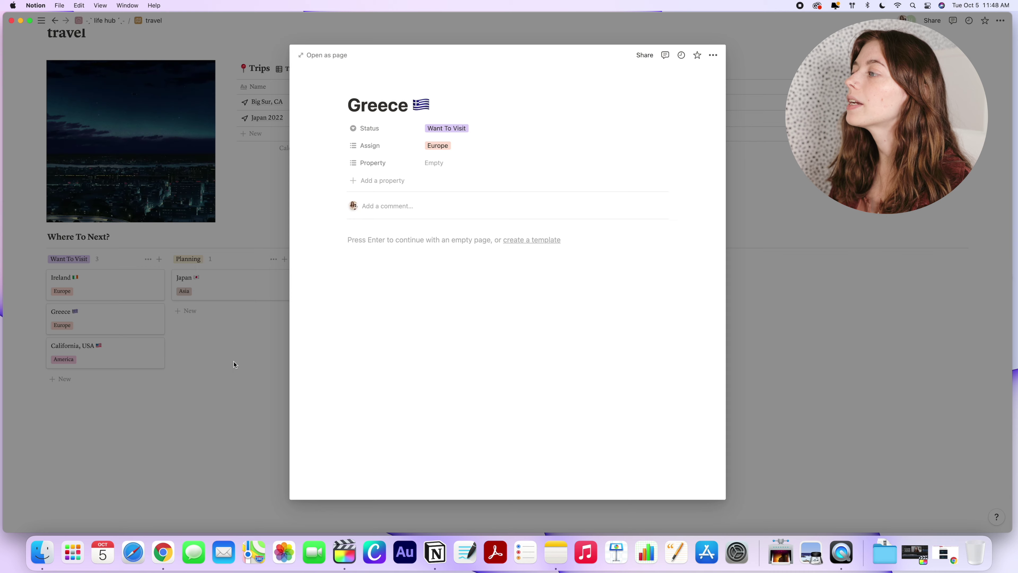
click(234, 364)
click(106, 21)
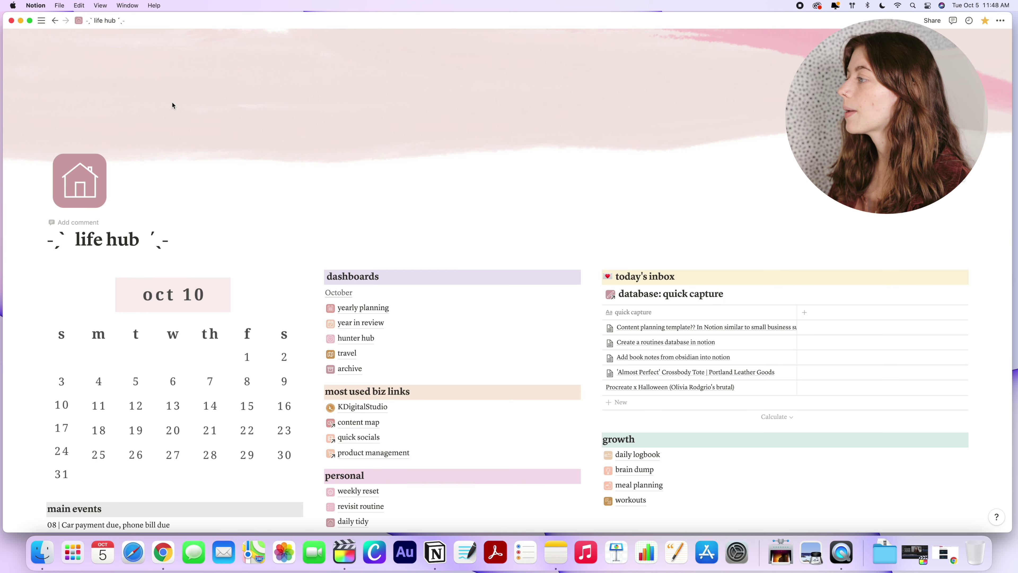
scroll(499, 266, down, 1)
scroll(499, 266, down, 5)
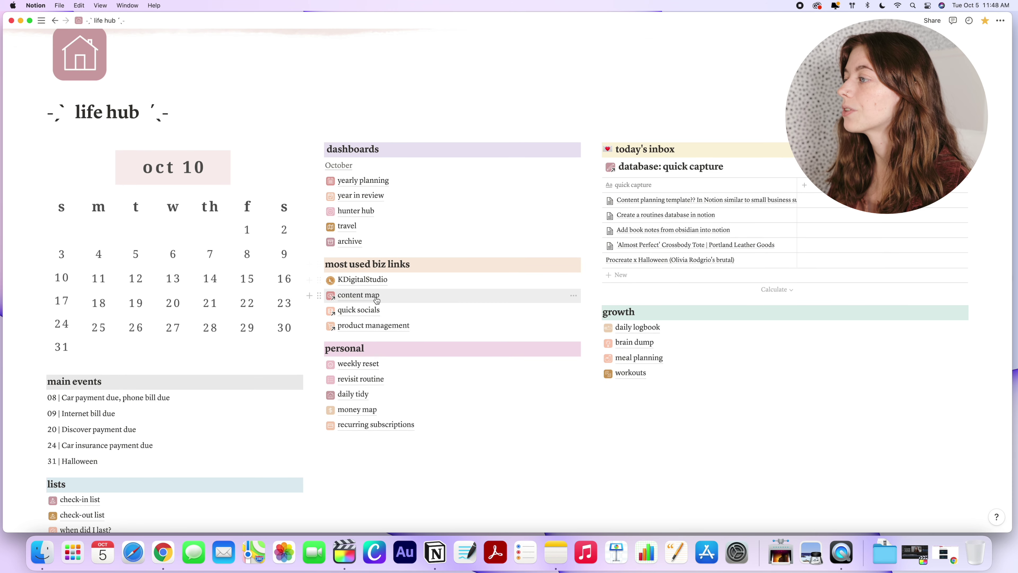
click(373, 296)
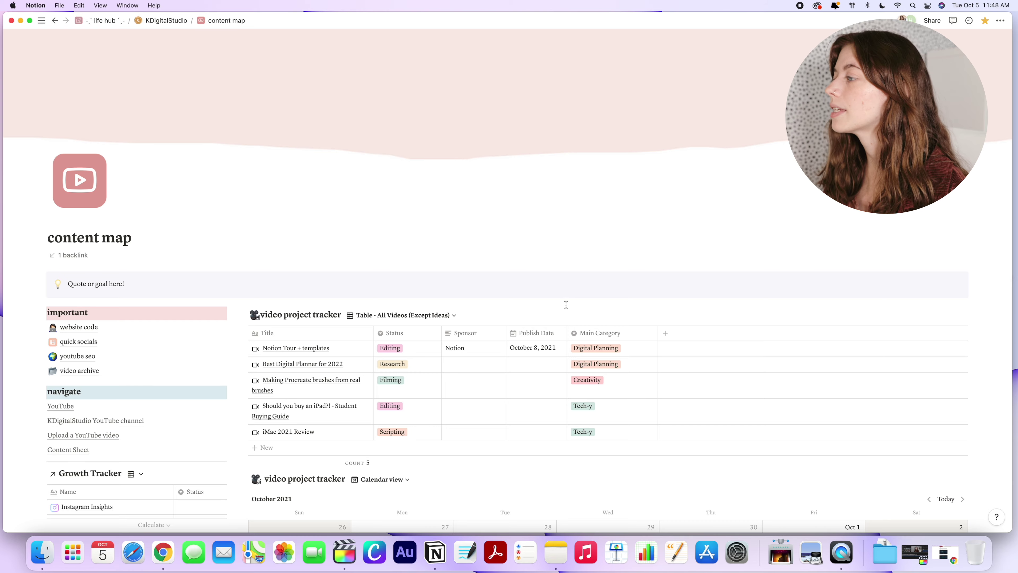
scroll(566, 305, down, 10)
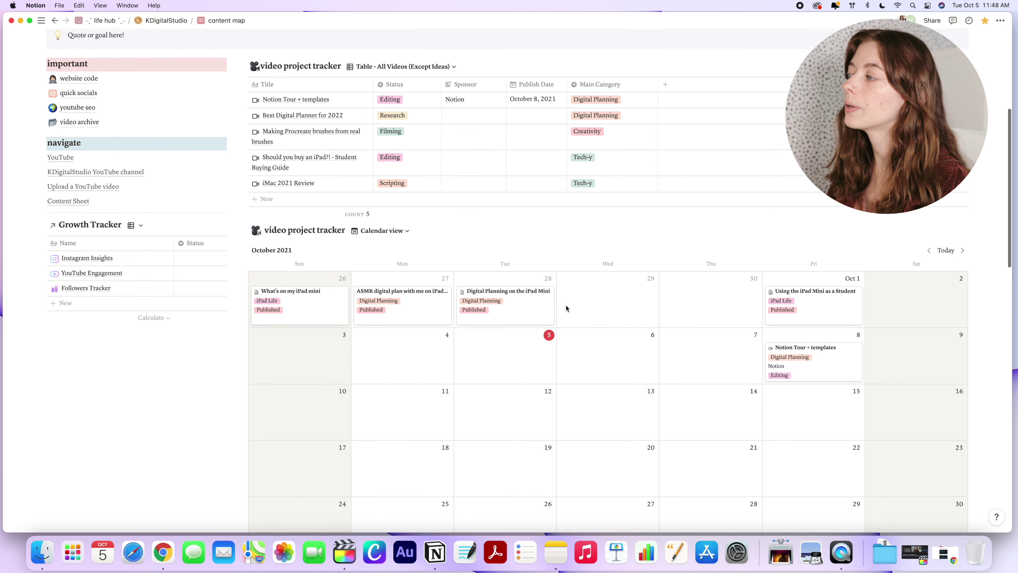
scroll(566, 305, down, 6)
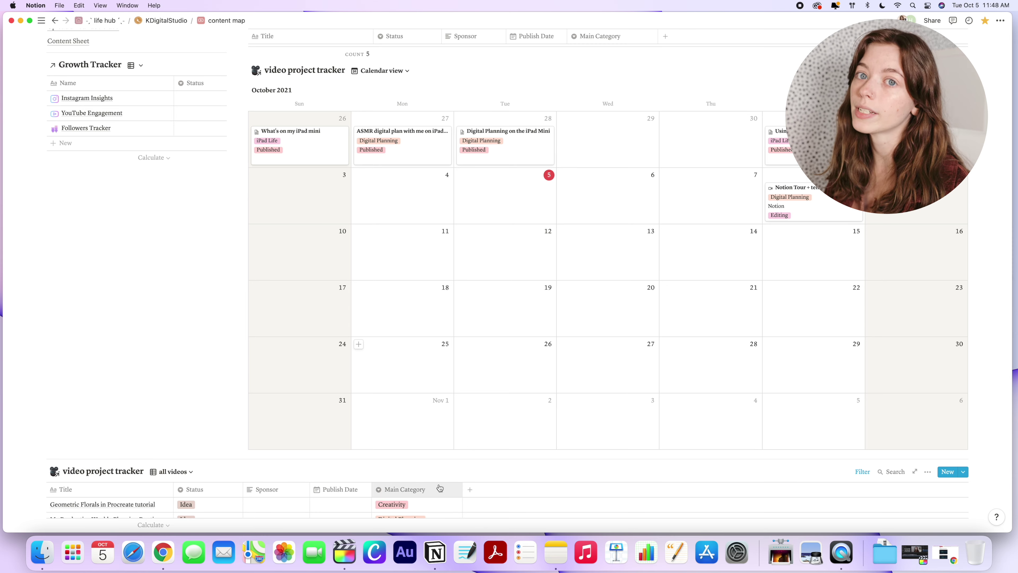
scroll(591, 379, up, 8)
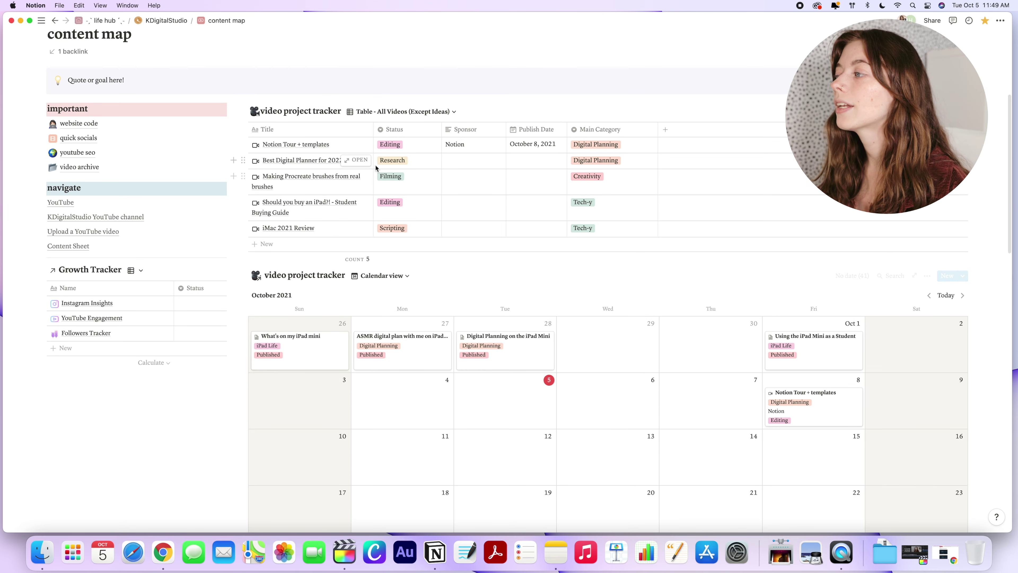
click(359, 145)
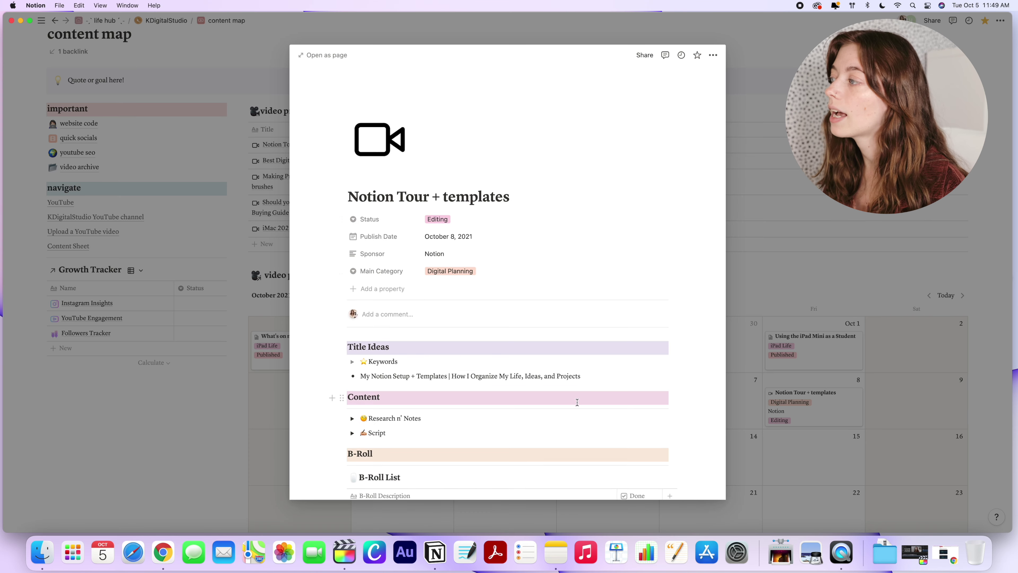
scroll(579, 405, down, 5)
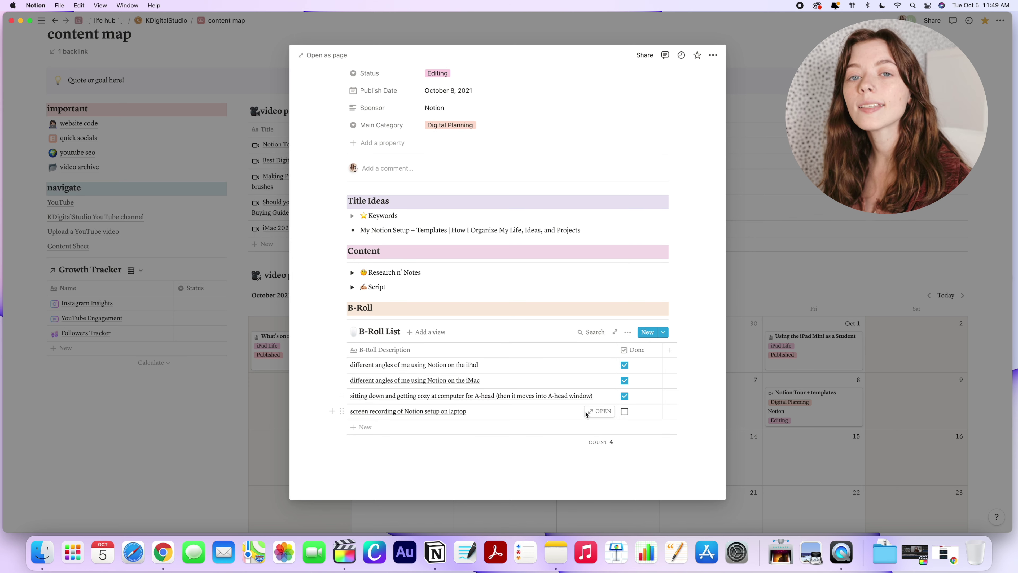
scroll(557, 387, up, 2)
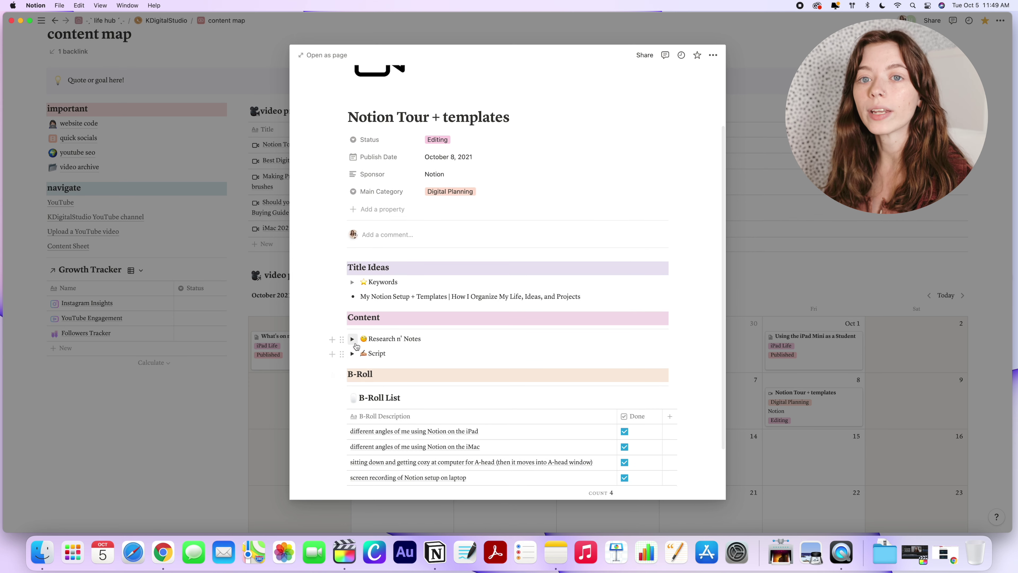
click(354, 353)
click(355, 354)
scroll(507, 348, up, 2)
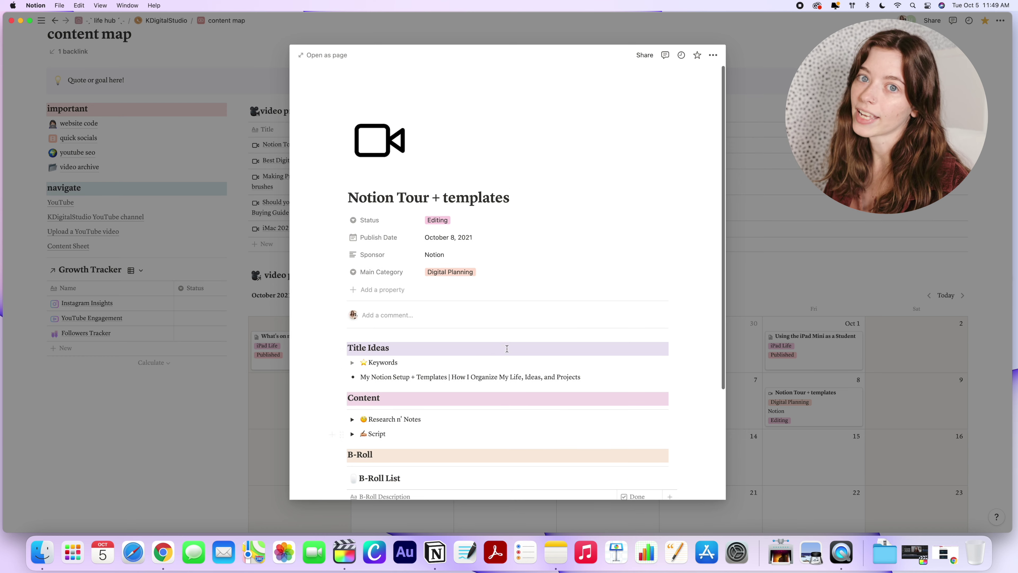
click(748, 243)
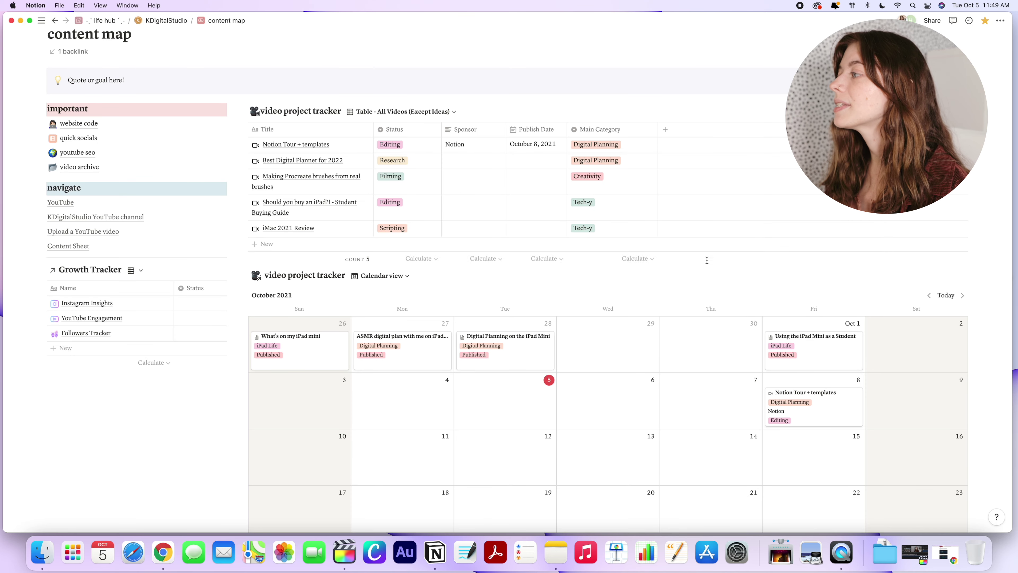
click(357, 162)
scroll(538, 307, down, 3)
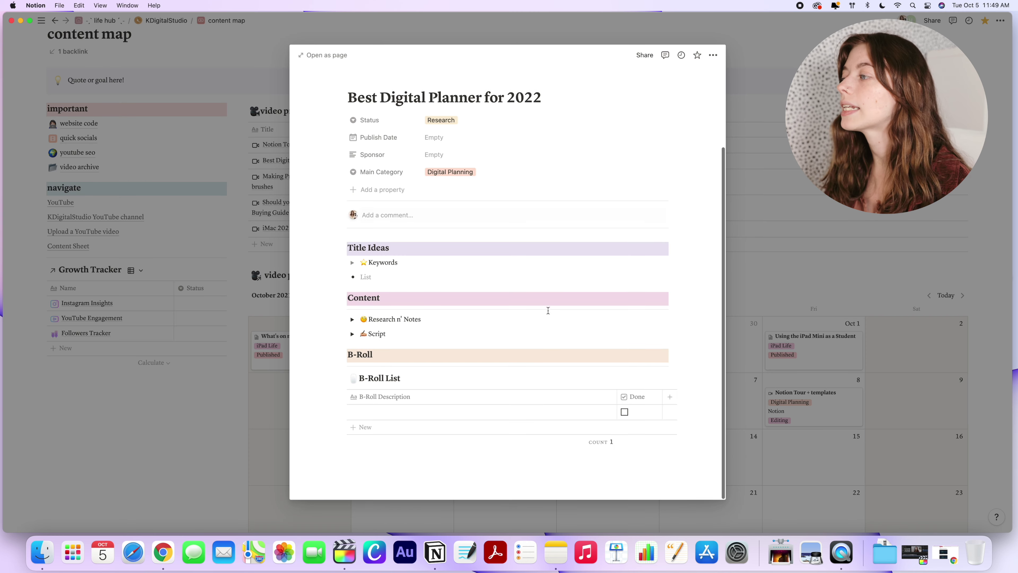
click(770, 243)
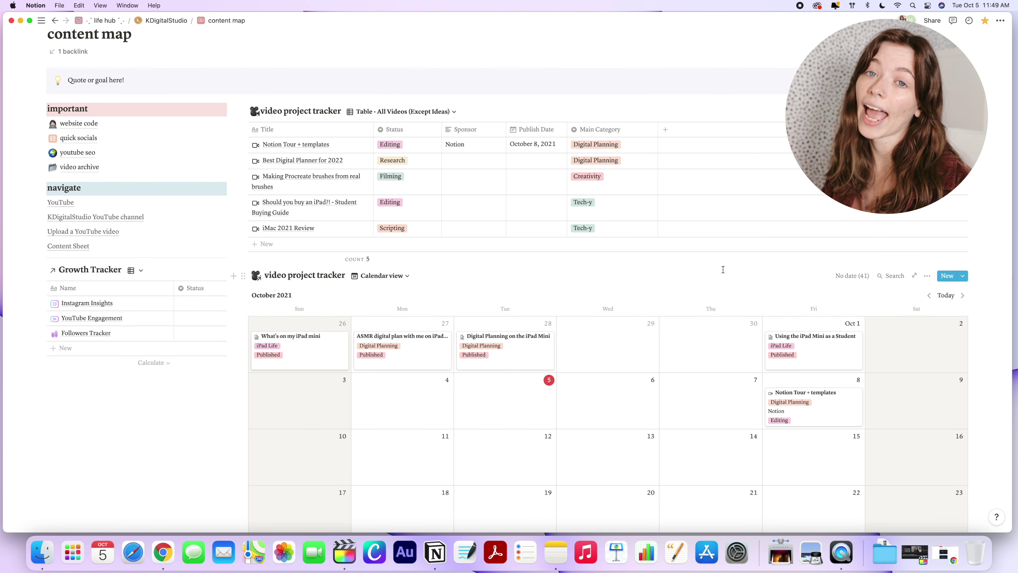
scroll(688, 257, up, 2)
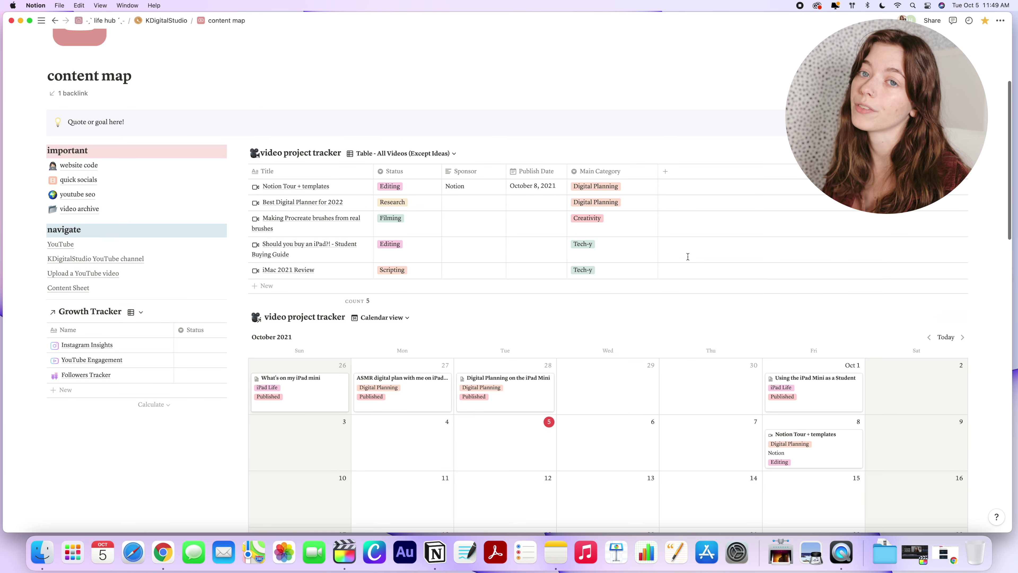
click(587, 201)
key(Escape)
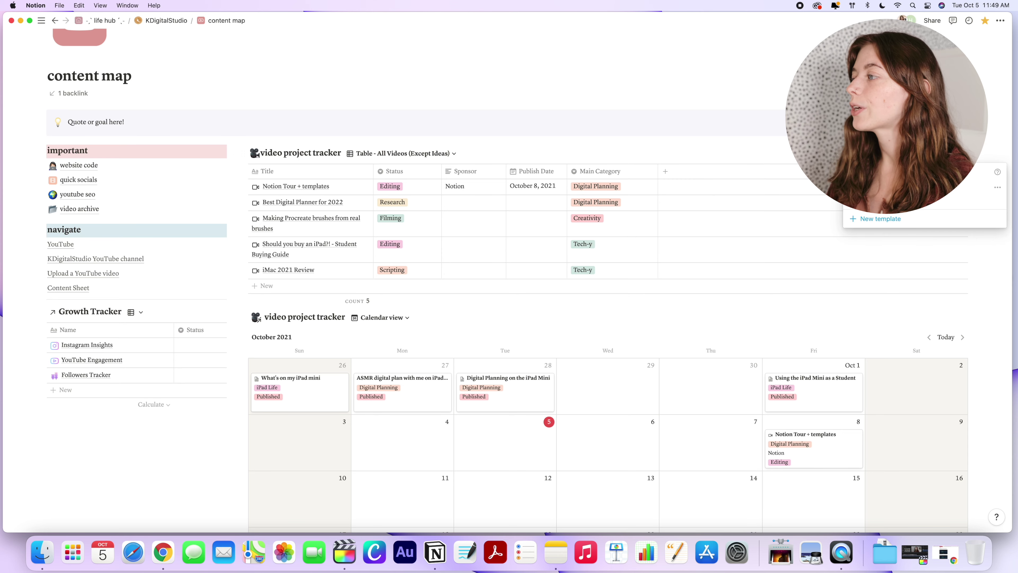
click(922, 187)
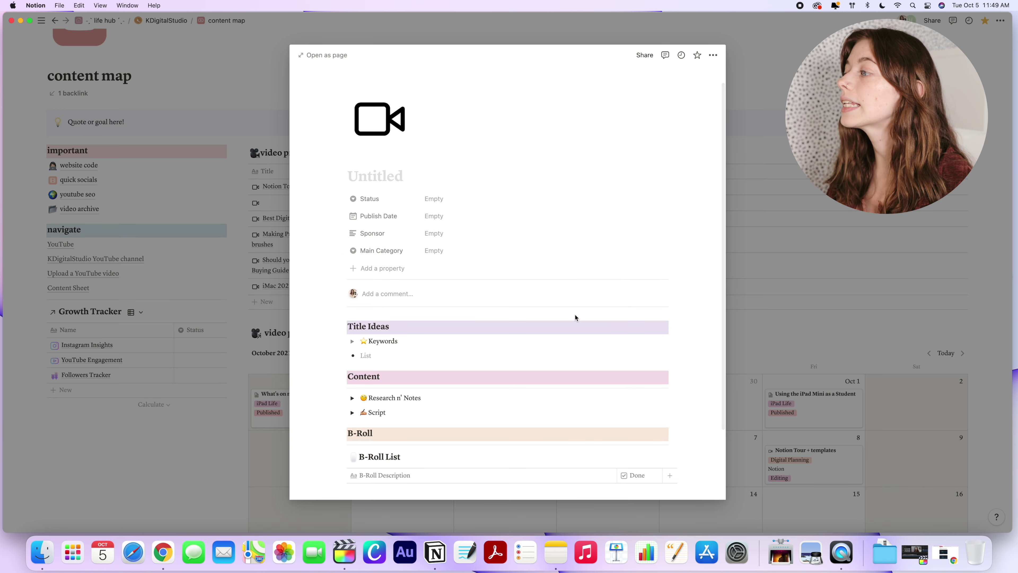
scroll(467, 350, down, 3)
scroll(469, 349, up, 3)
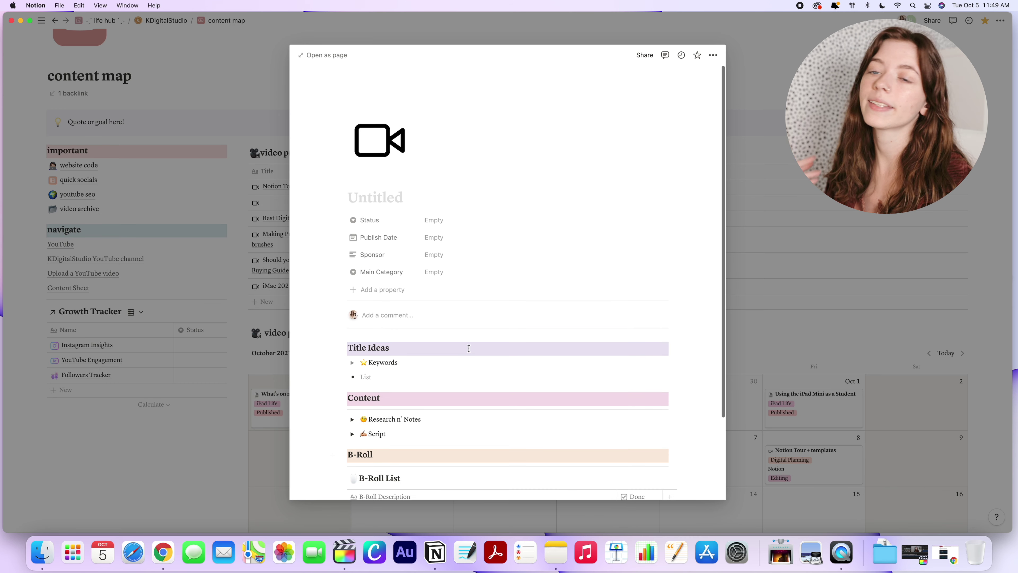
scroll(697, 308, down, 3)
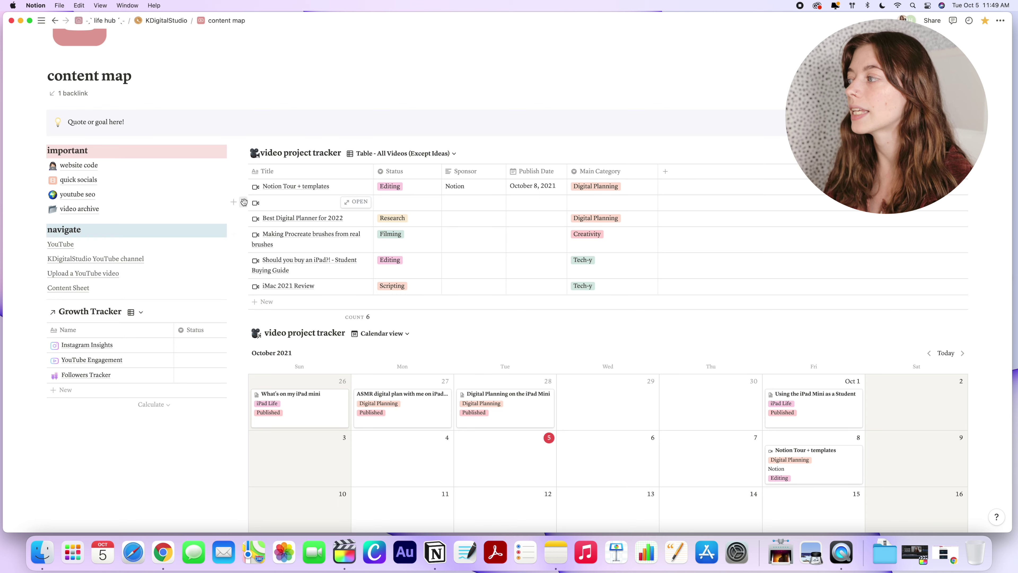
click(243, 202)
click(203, 172)
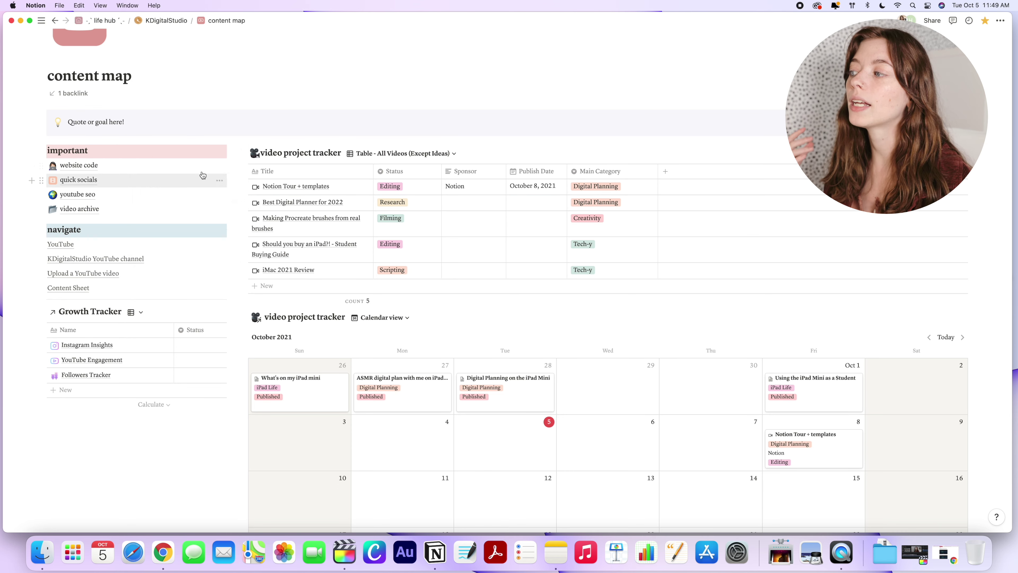
Go up to the KDigitalStudio parent page and scroll through it
click(144, 22)
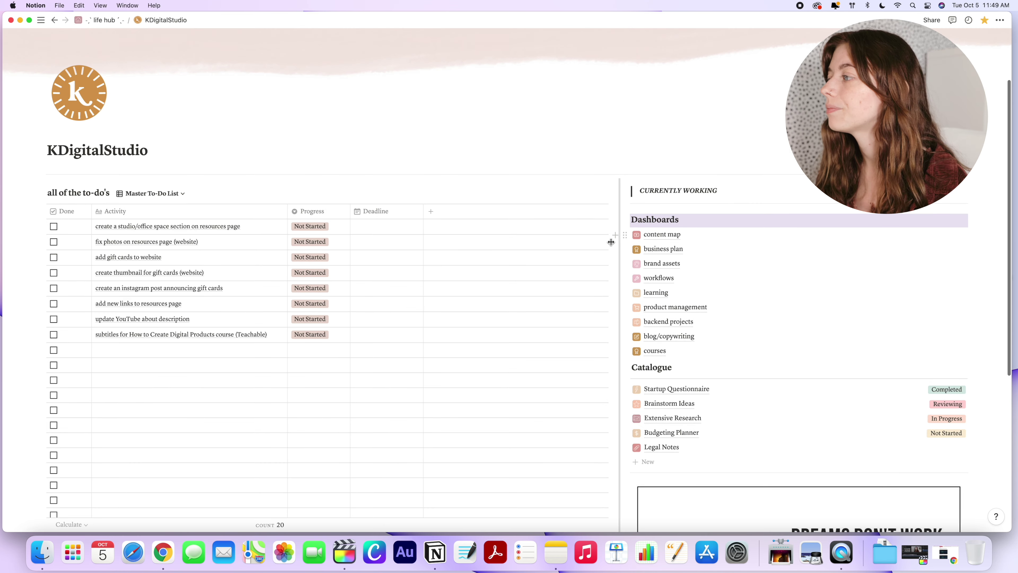
scroll(612, 242, down, 3)
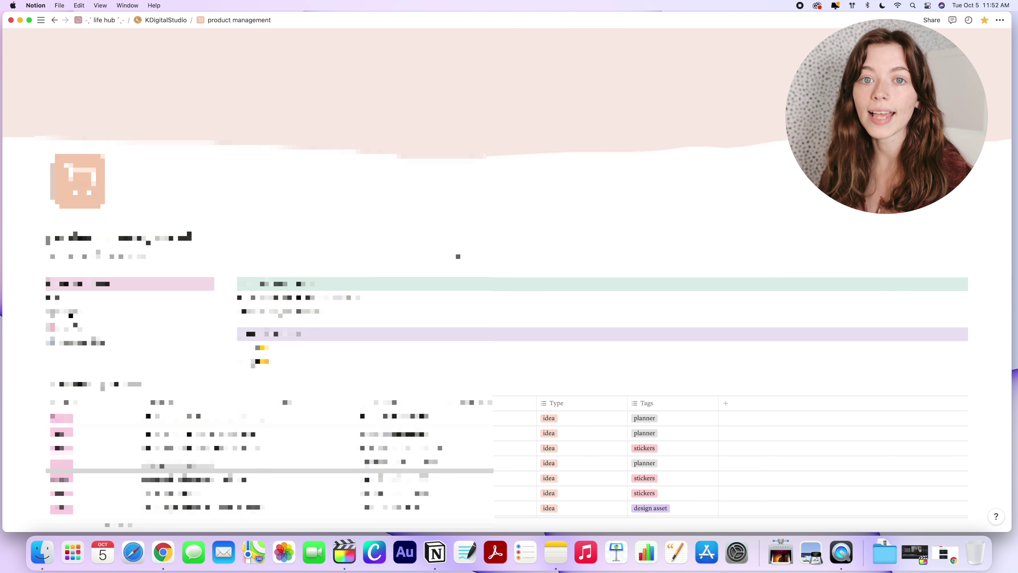
scroll(518, 258, down, 15)
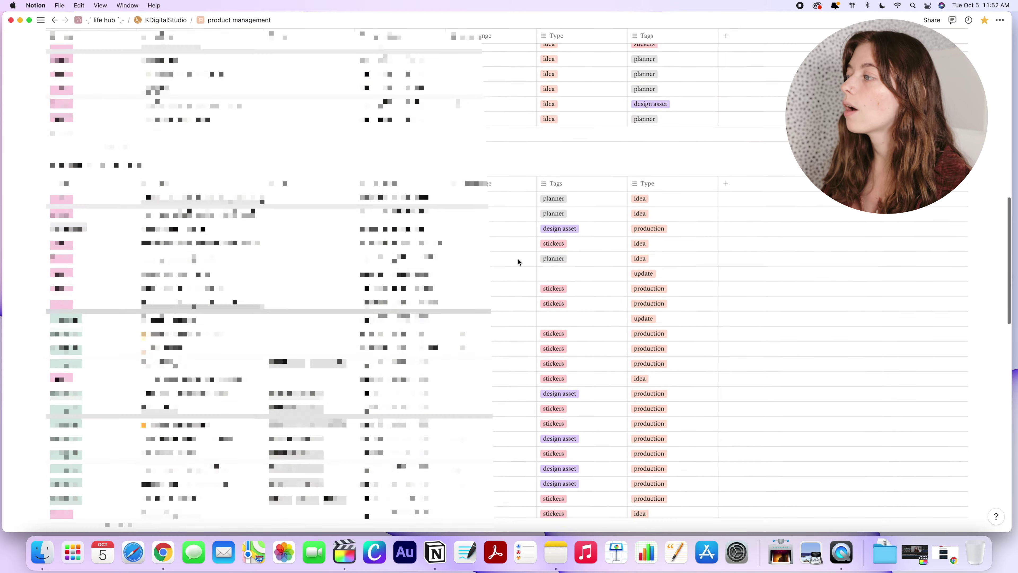
scroll(517, 259, down, 15)
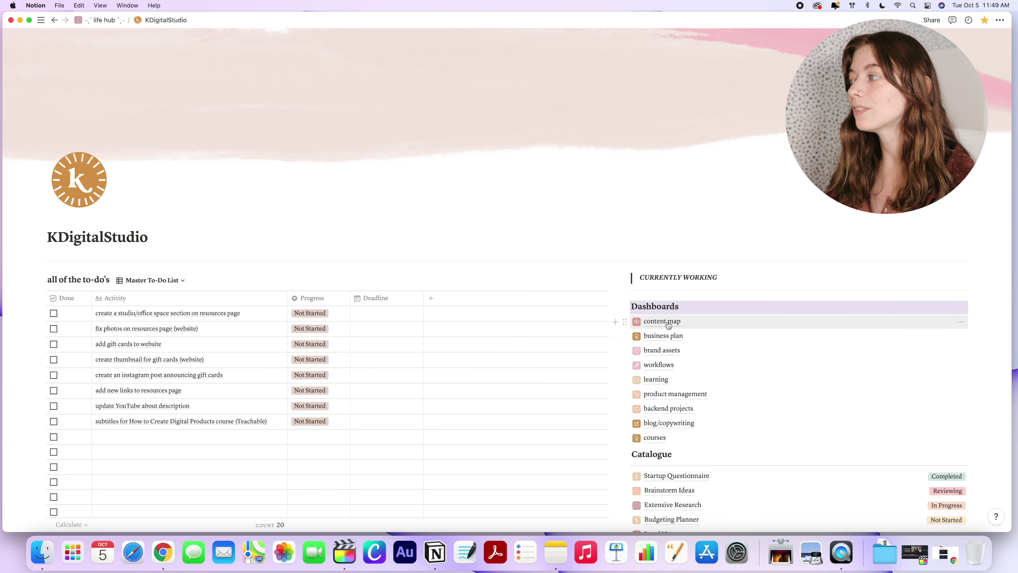
Open the content map page, then the quick socials page, and scroll it
click(670, 321)
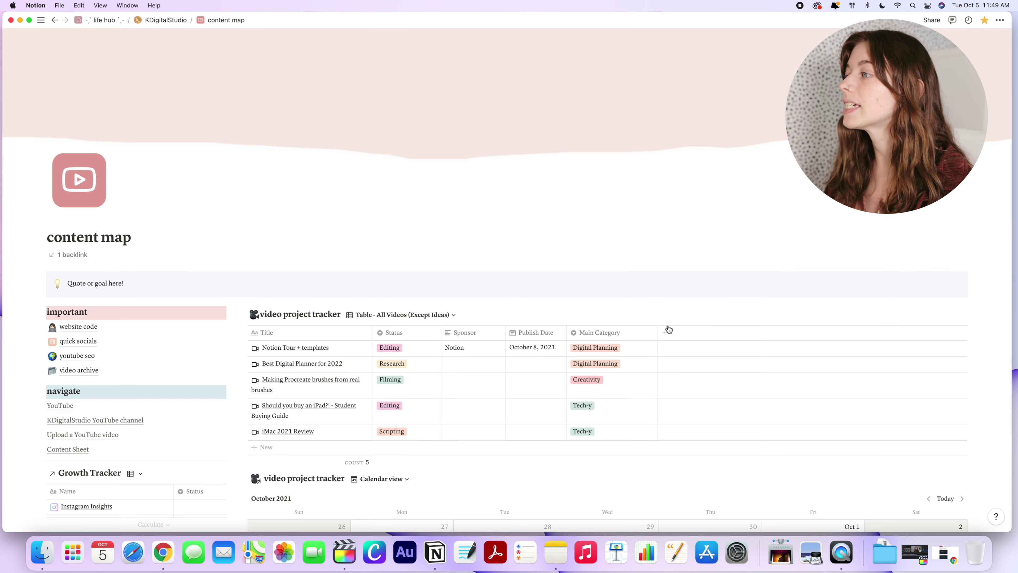
click(90, 341)
scroll(544, 332, down, 5)
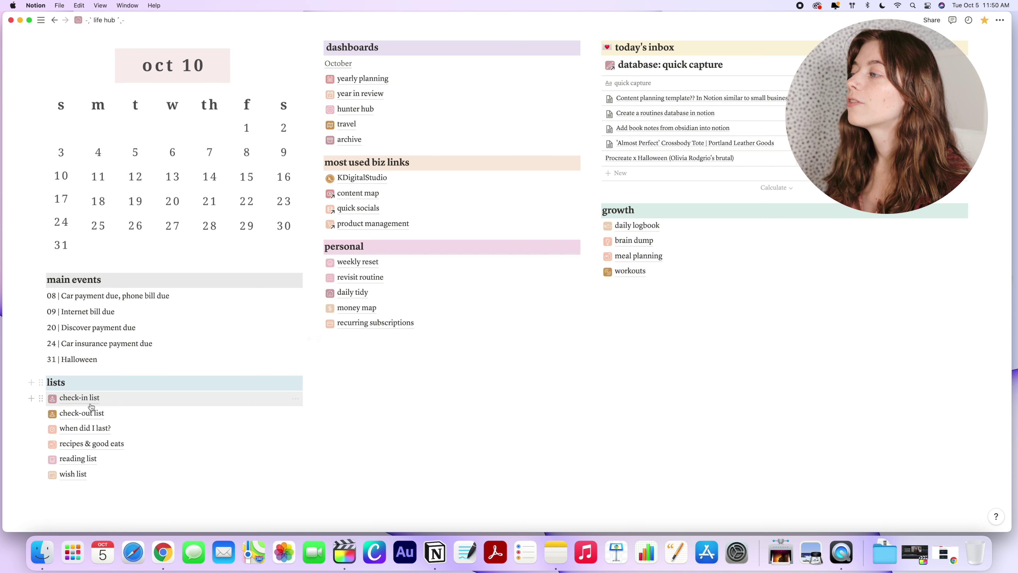
Open the weekly reset page, then go back to the life hub dashboard
scroll(366, 332, up, 3)
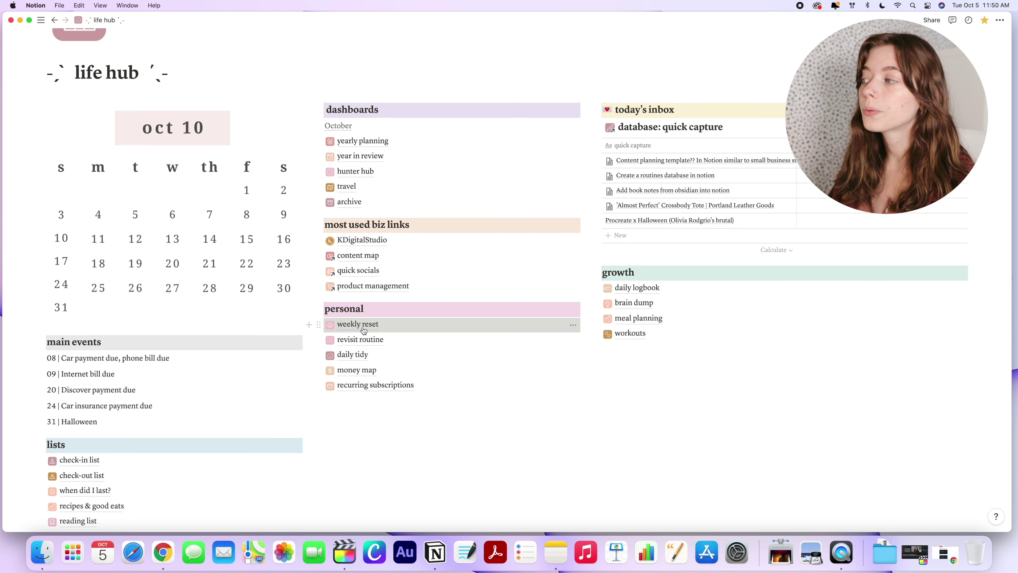
click(364, 331)
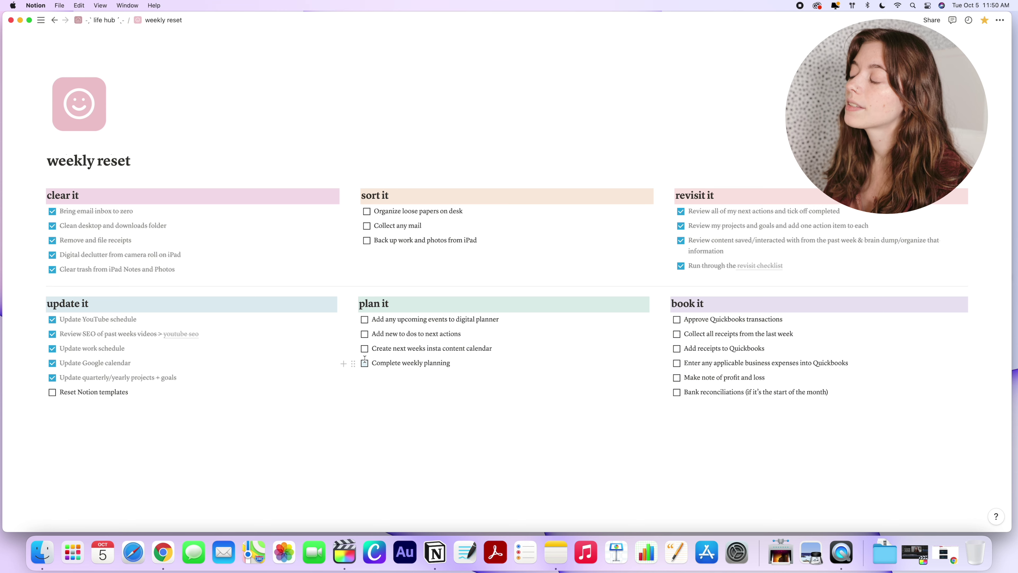
key(cmd+[)
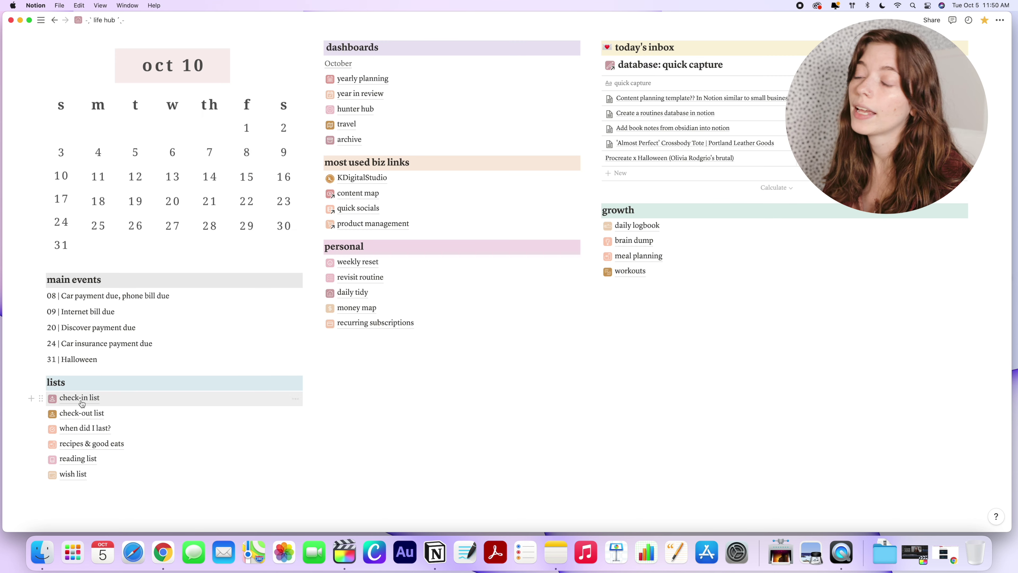
View the check-in and check-out lists, then go back and open 'when did I last?'
click(80, 398)
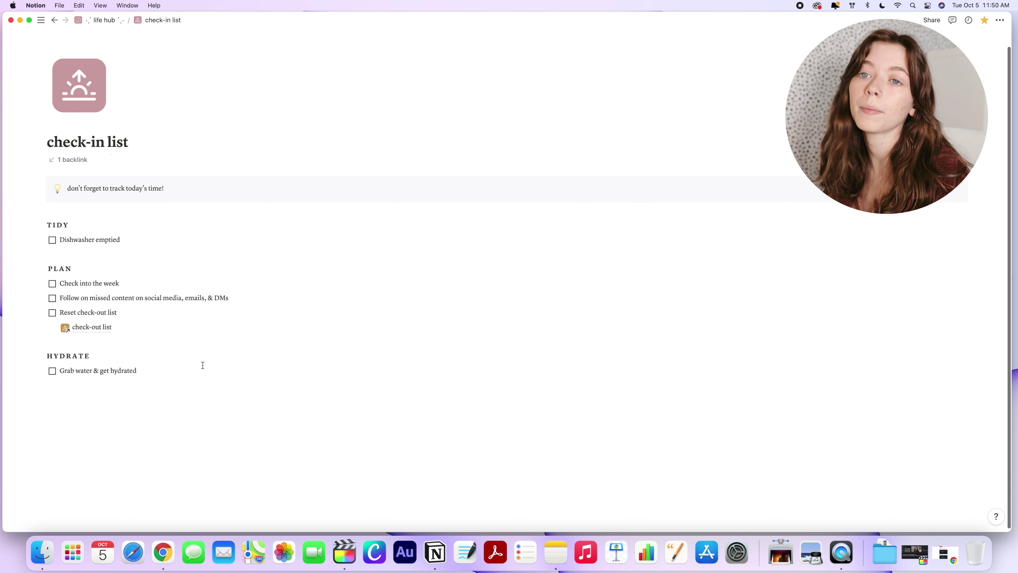
click(92, 329)
scroll(261, 327, down, 5)
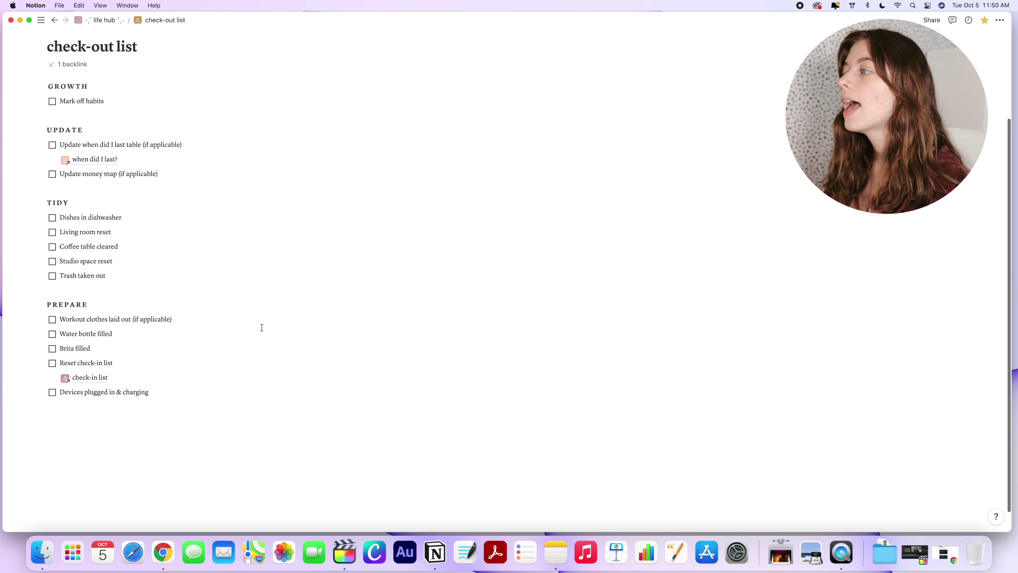
scroll(261, 327, up, 5)
key(super+[)
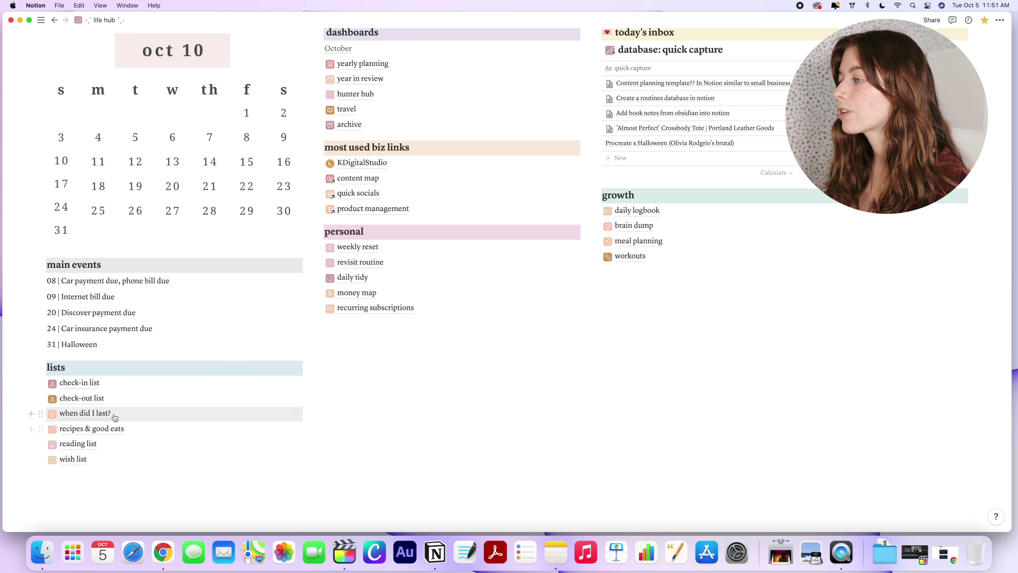
click(106, 415)
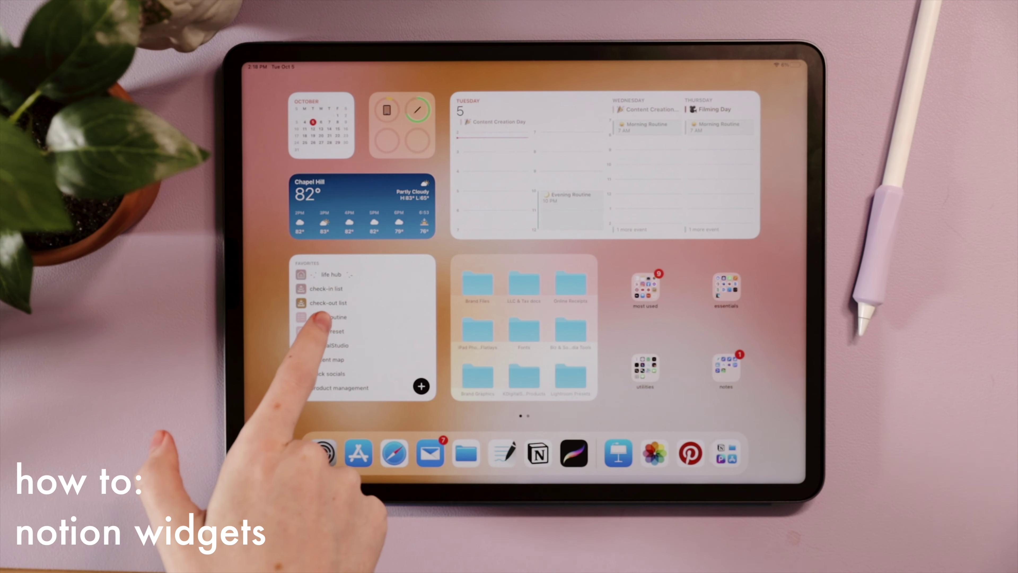
Open KDigitalStudio from the Notion Favorites widget, scroll it, then return to the home screen
click(316, 317)
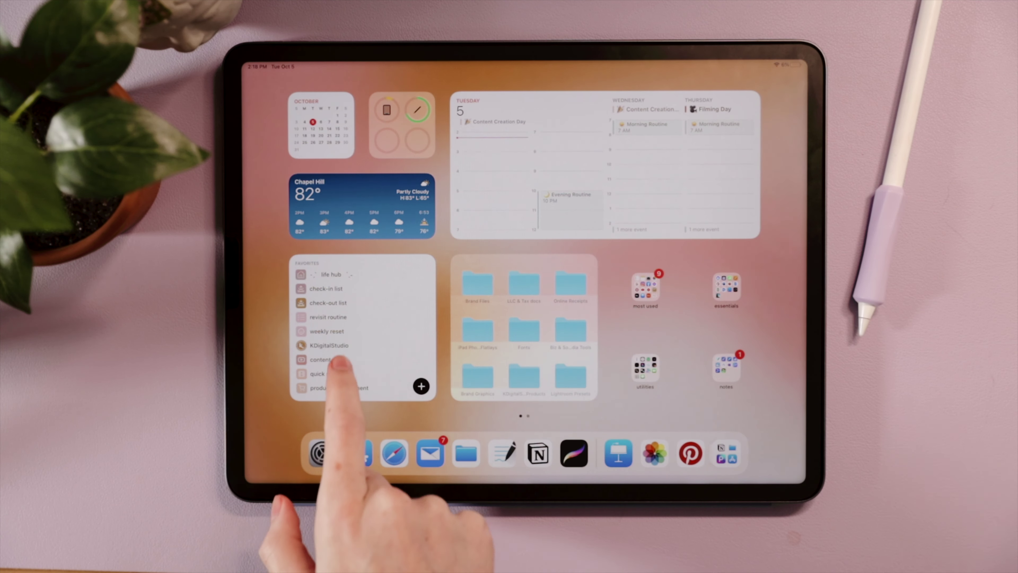
click(329, 341)
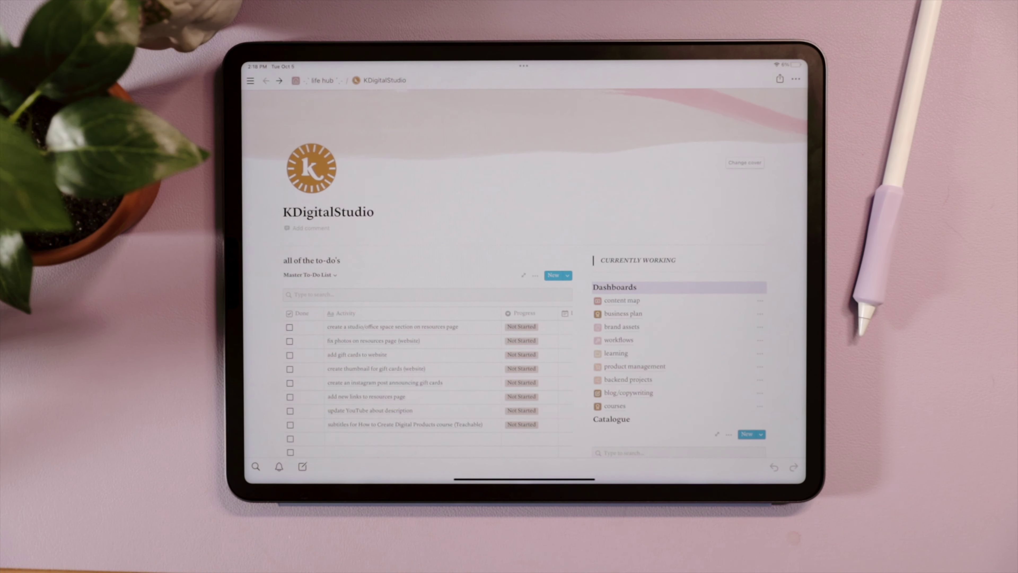
scroll(700, 385, down, 3)
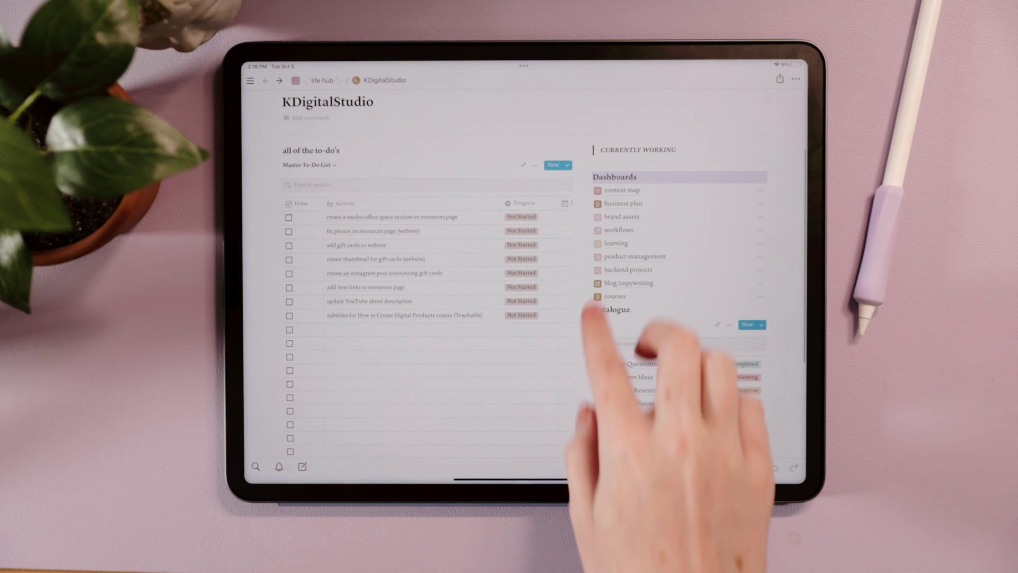
drag(524, 477, 525, 321)
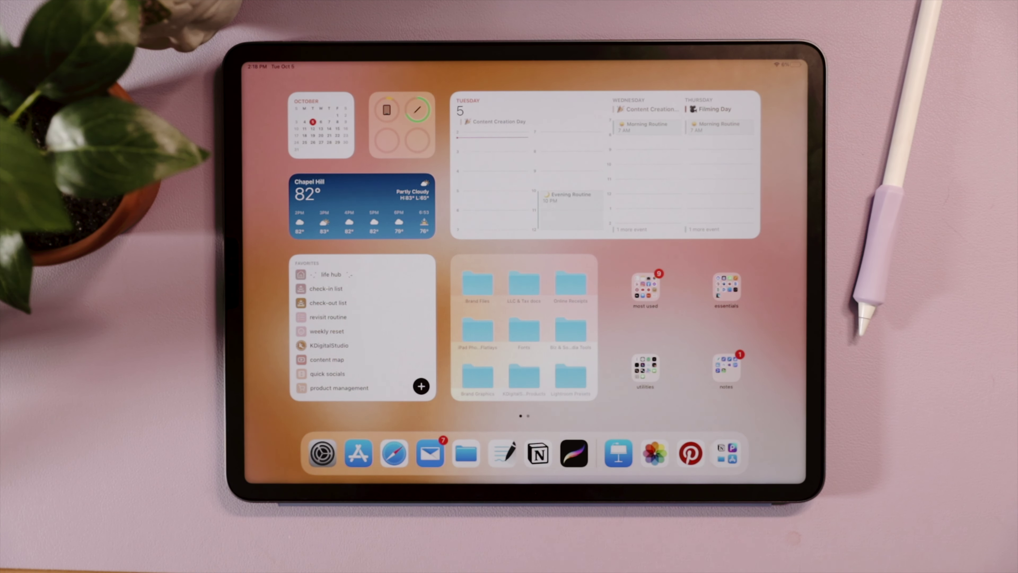
click(502, 454)
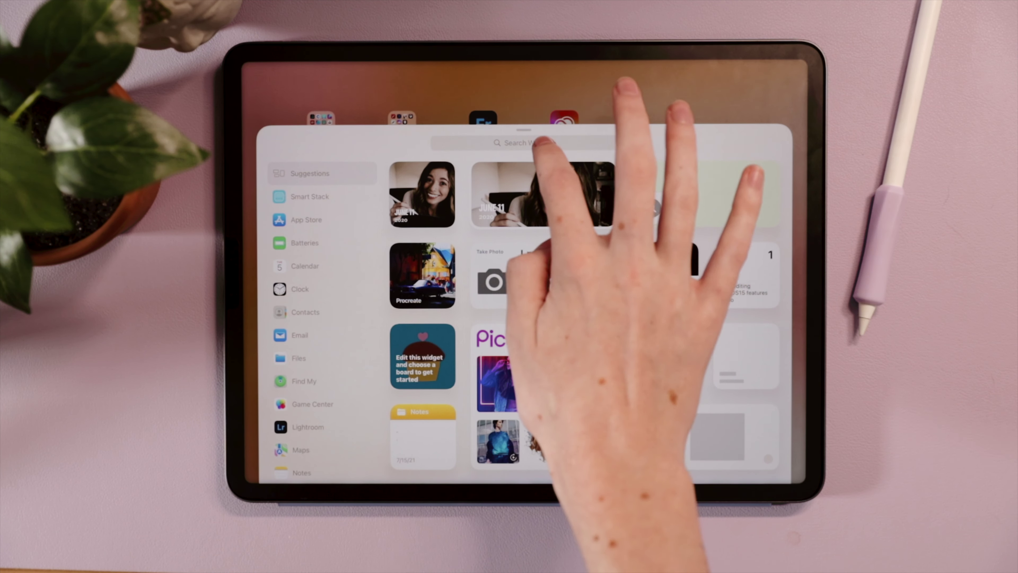
Search widgets for 'Notio', pick Notion, and add its Favorites widget to the home screen
click(523, 147)
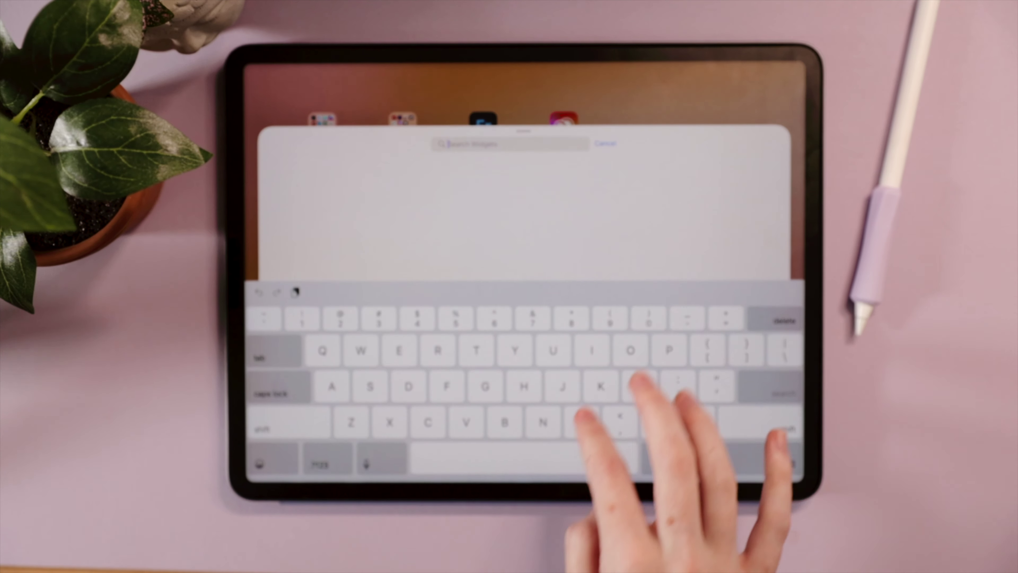
text(Notio)
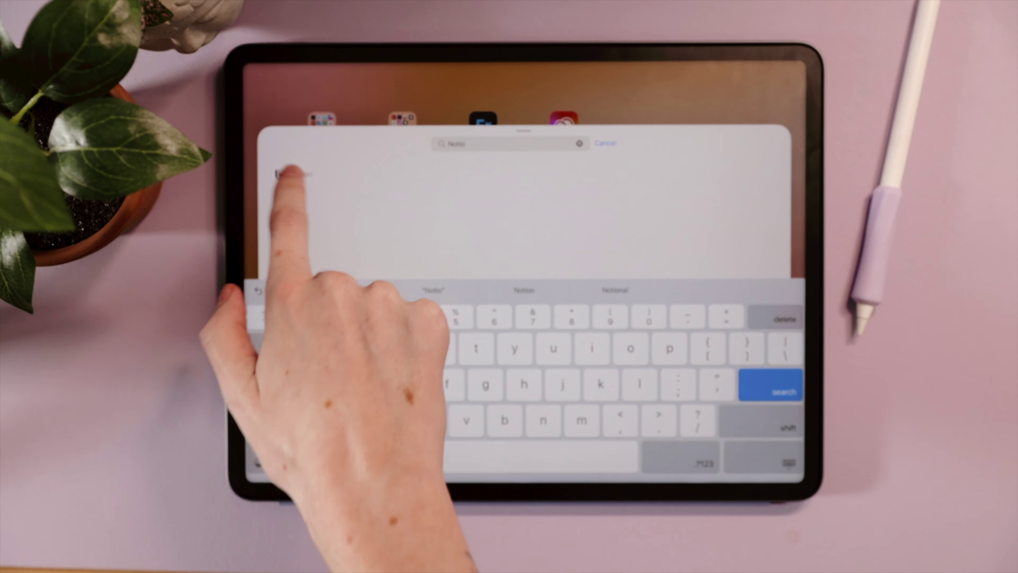
click(289, 174)
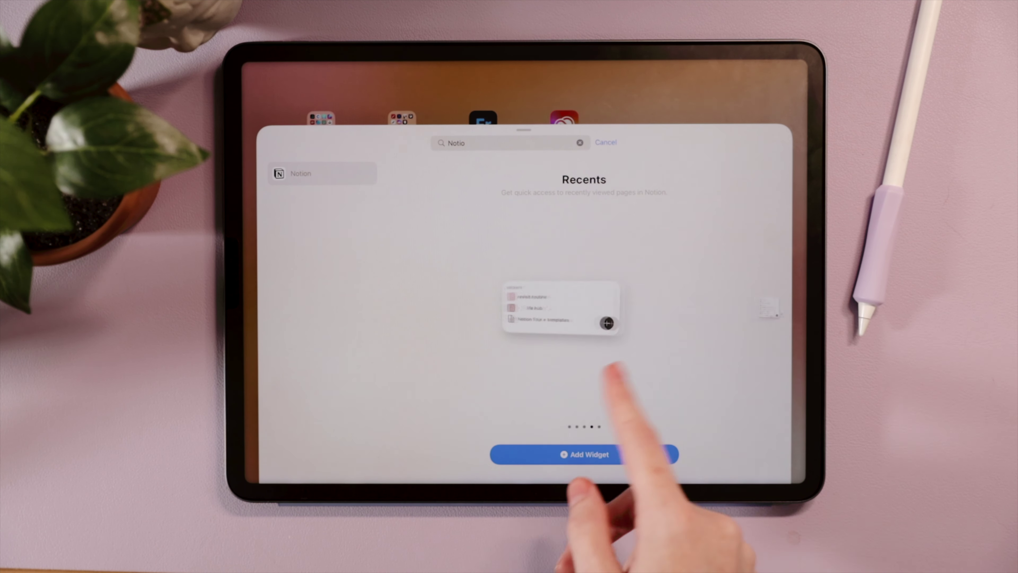
drag(609, 367, 722, 361)
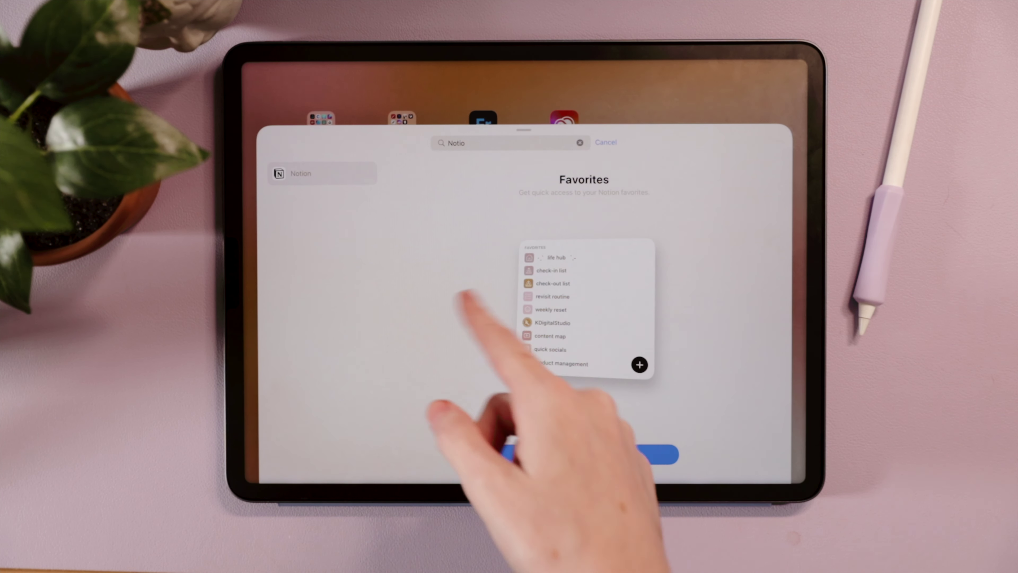
drag(484, 303, 710, 398)
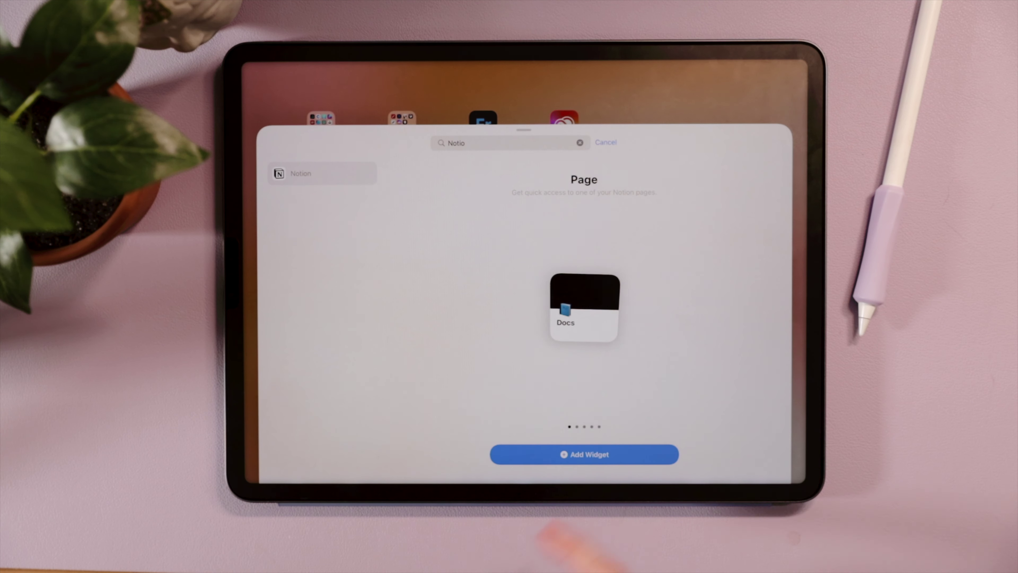
drag(690, 461, 473, 483)
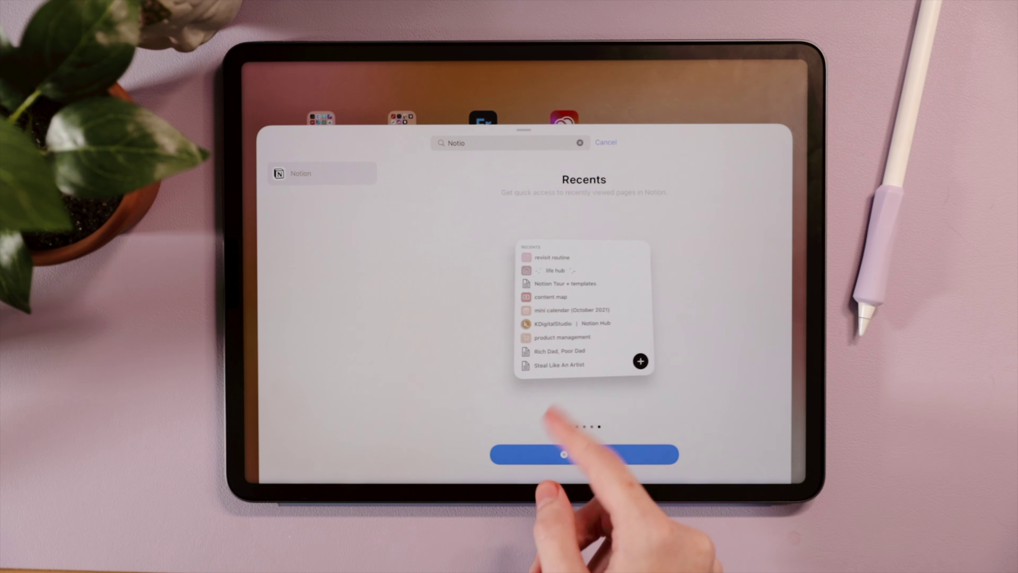
drag(658, 453, 781, 433)
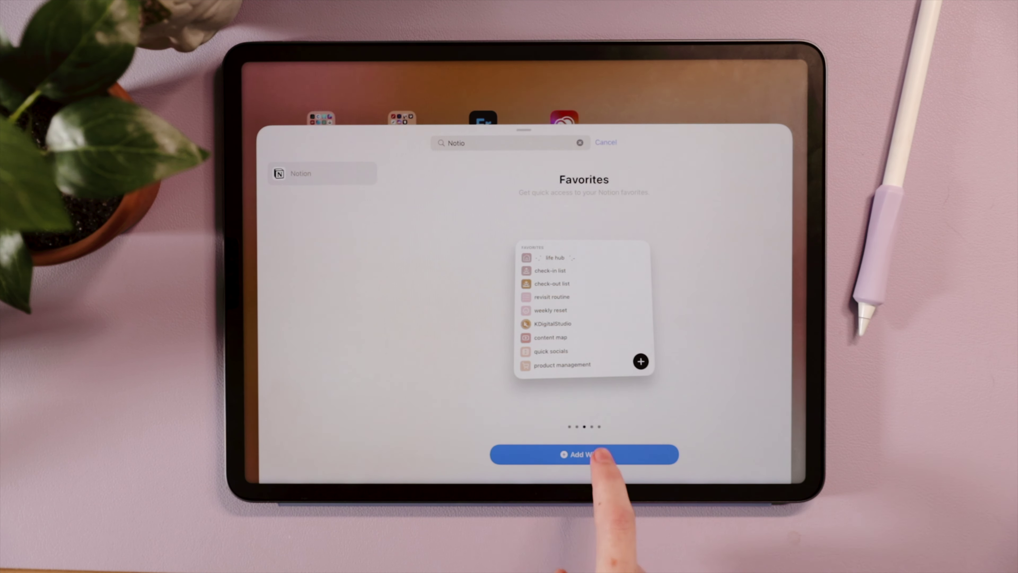
click(601, 454)
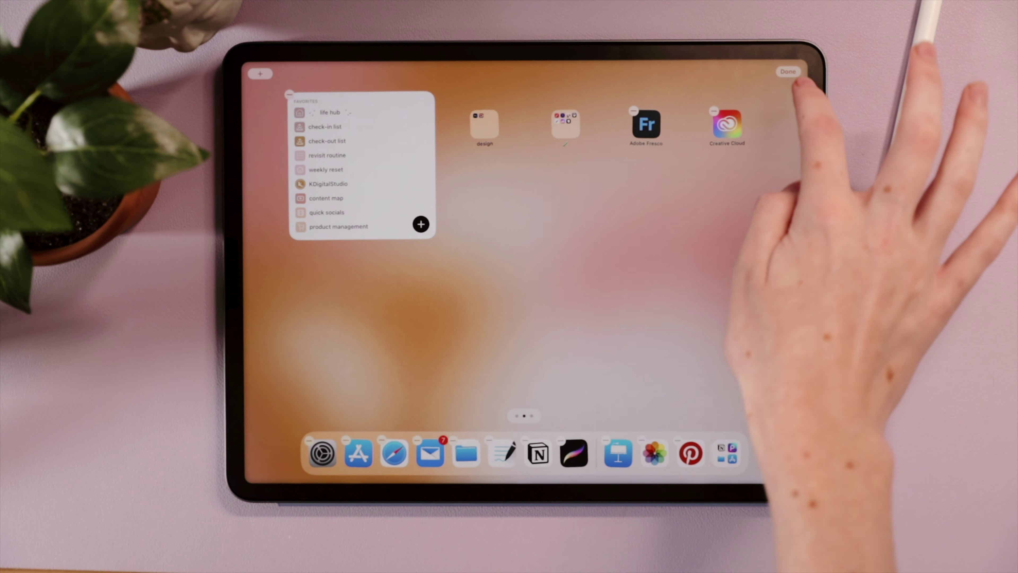
click(789, 73)
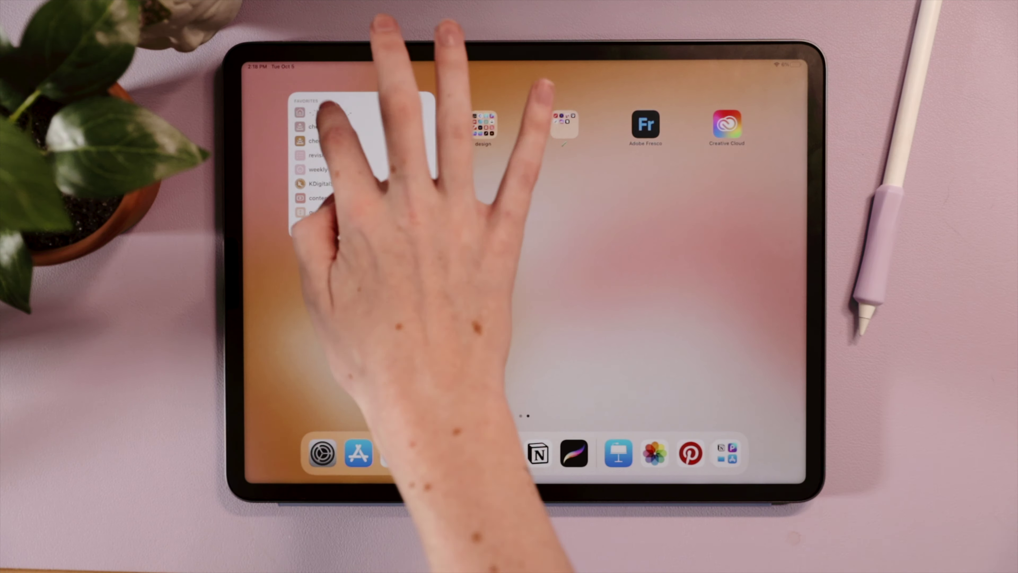
Open the life hub page from the widget and remove it from Favorites
click(323, 113)
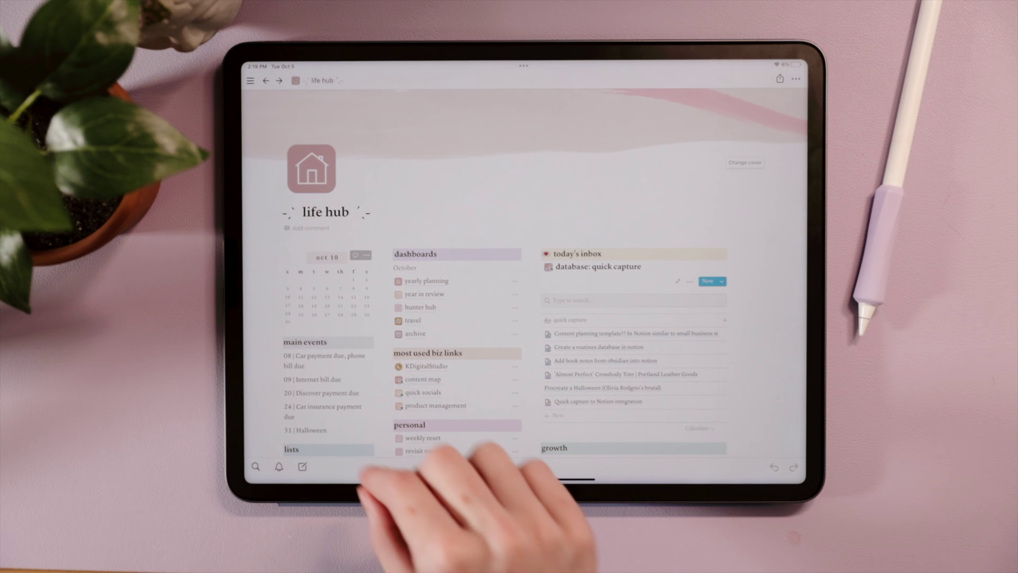
click(795, 79)
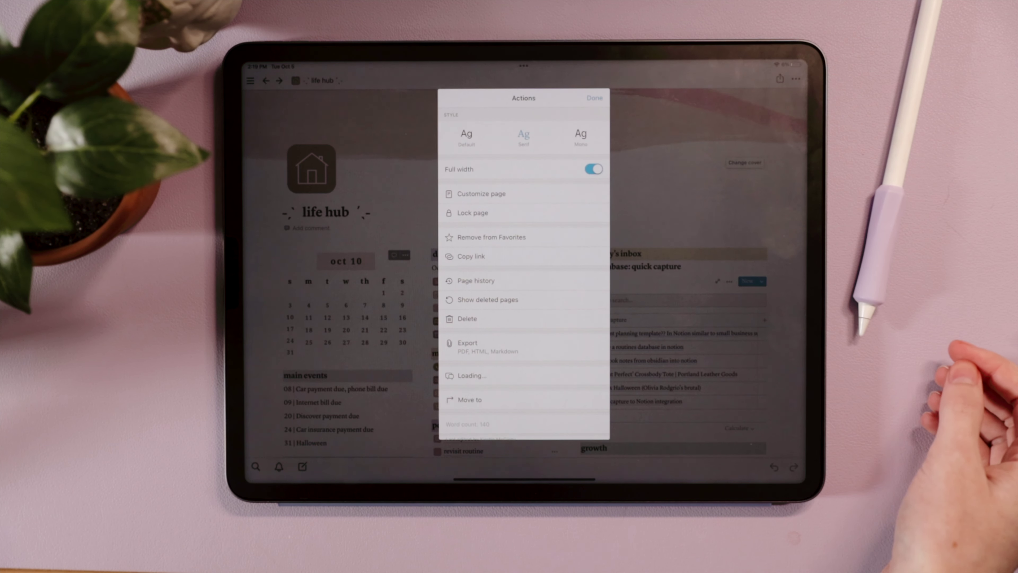
click(473, 237)
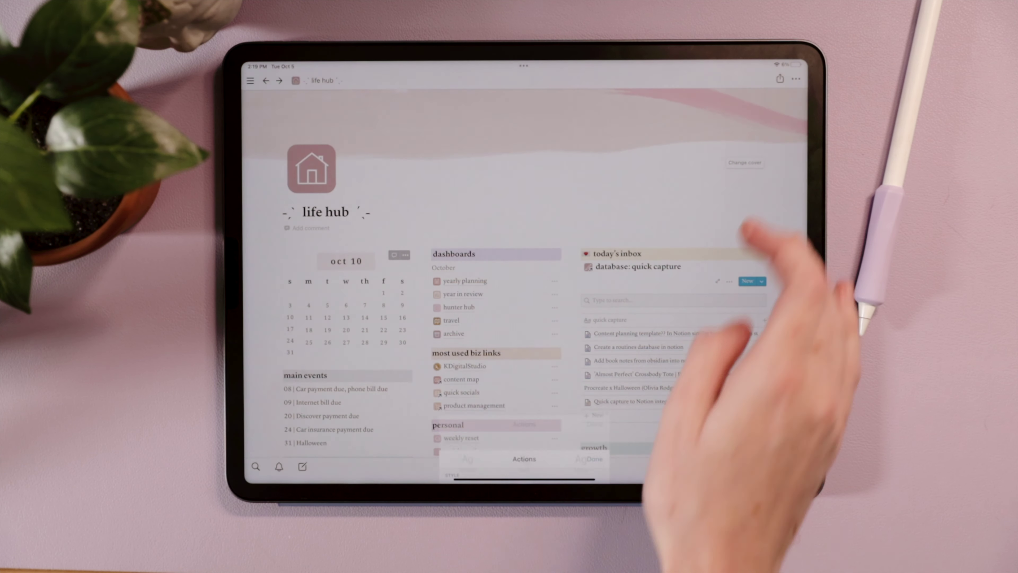
Add the year in review page to Favorites, then go back to the home screen
scroll(529, 281, down, 2)
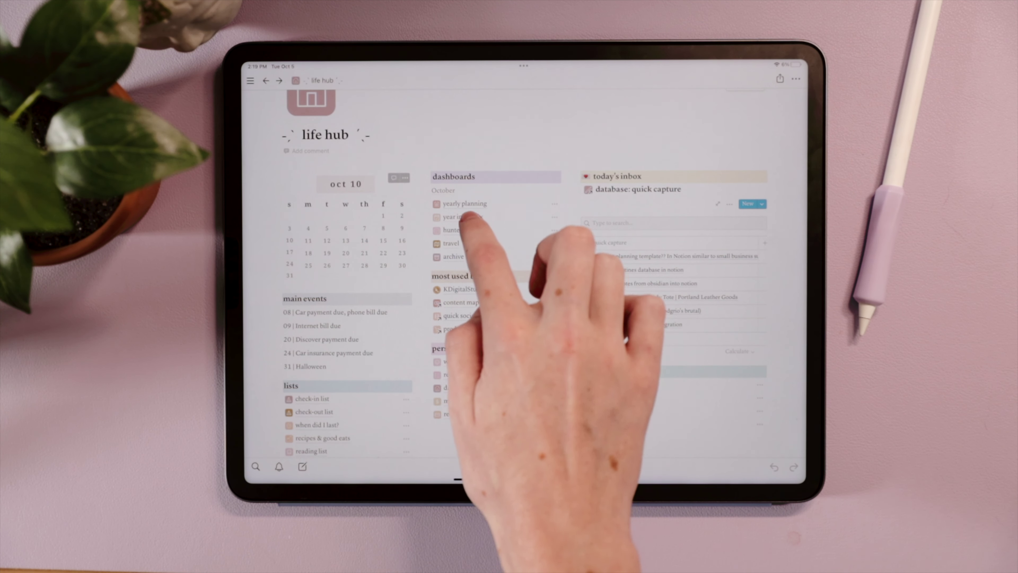
click(465, 218)
click(796, 79)
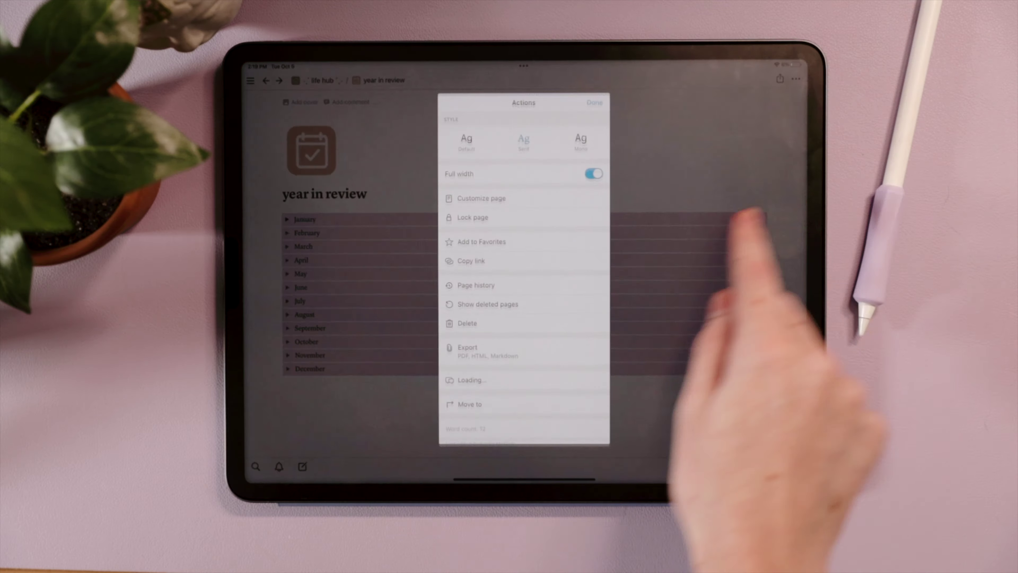
click(521, 235)
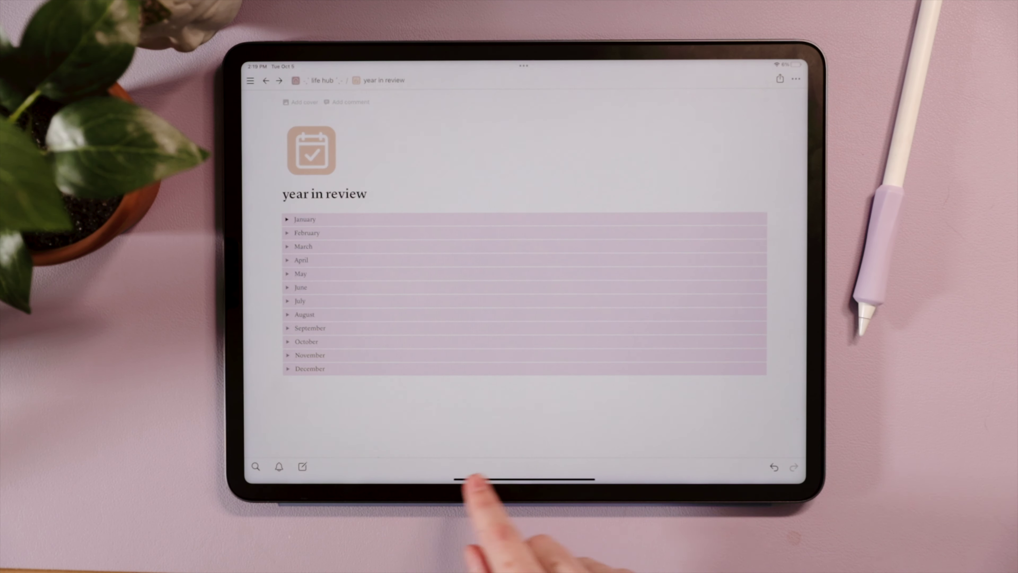
drag(477, 488, 491, 356)
drag(461, 487, 489, 461)
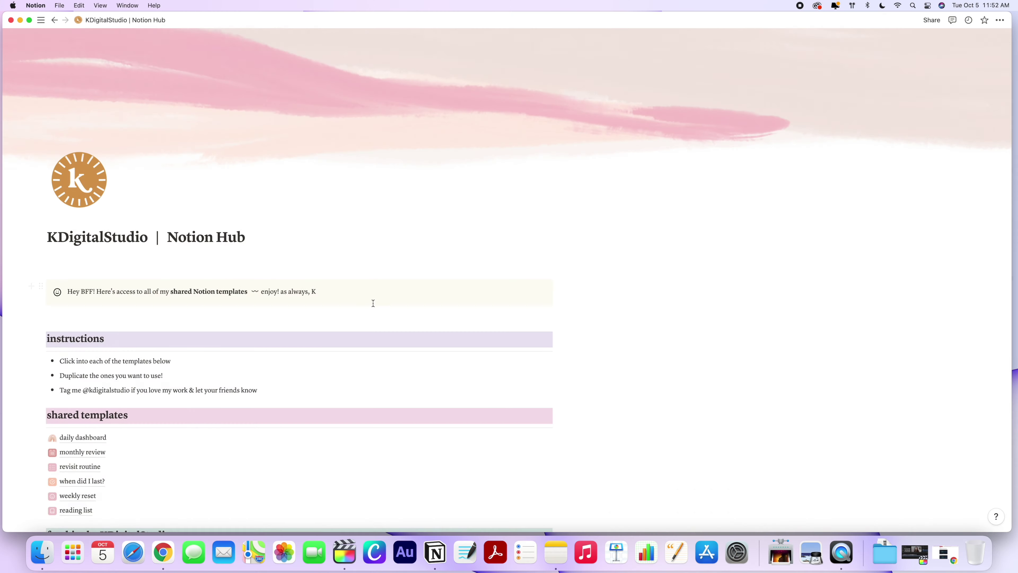
Preview the mini calendar (October 2021) download and scroll through its how-to steps and oct 10 image
scroll(372, 303, down, 3)
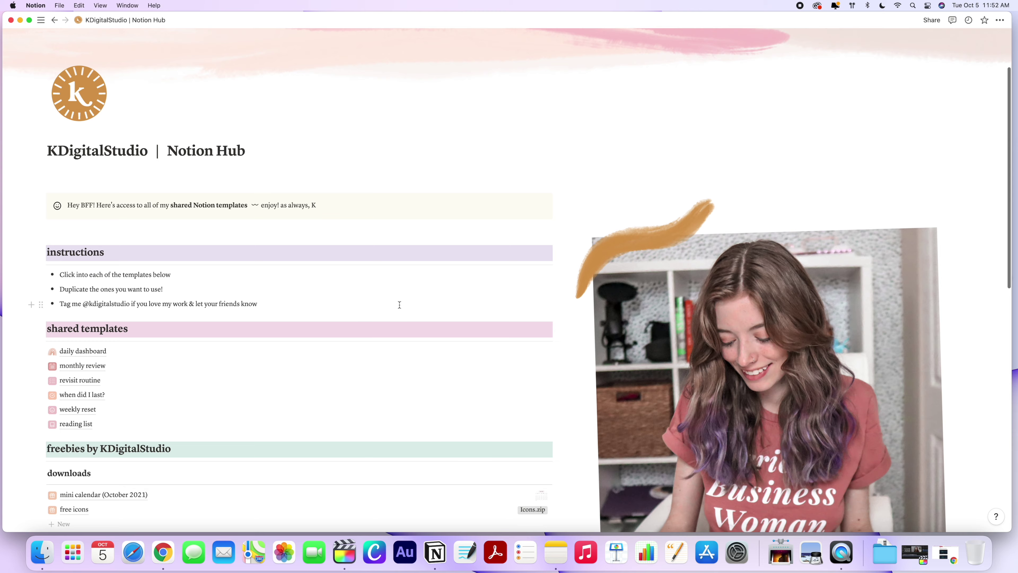
scroll(399, 304, down, 2)
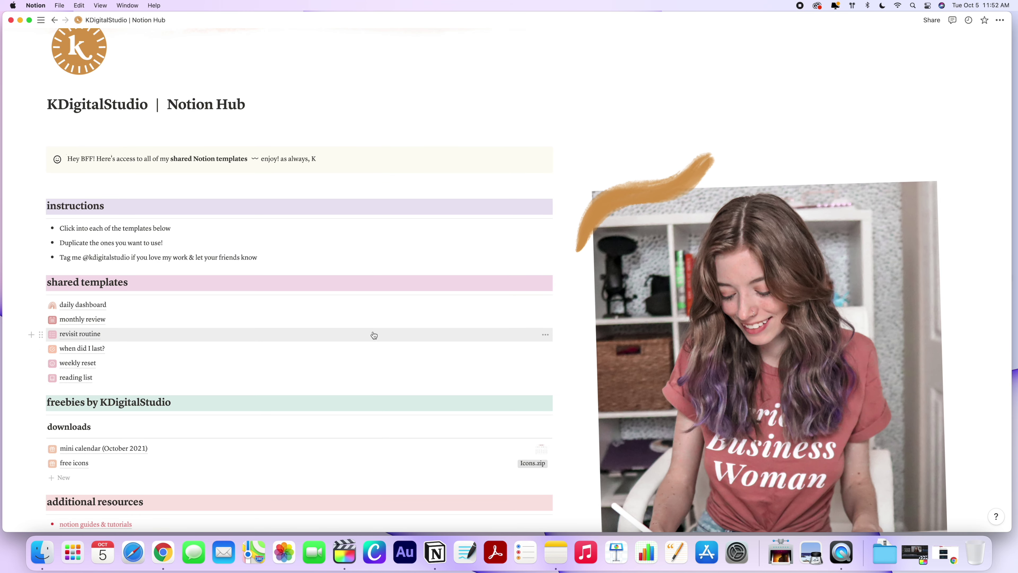
scroll(375, 332, up, 3)
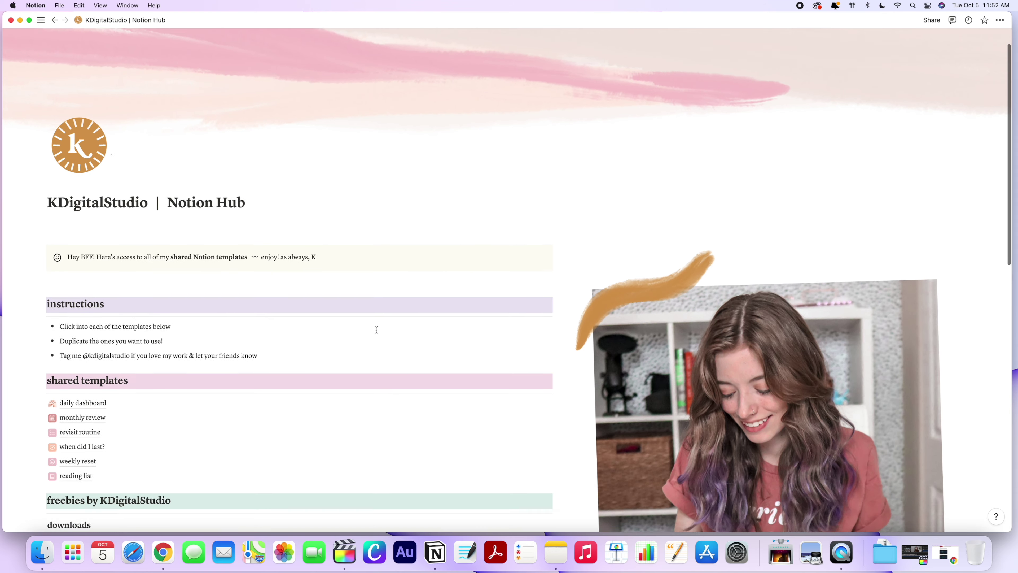
scroll(377, 329, down, 8)
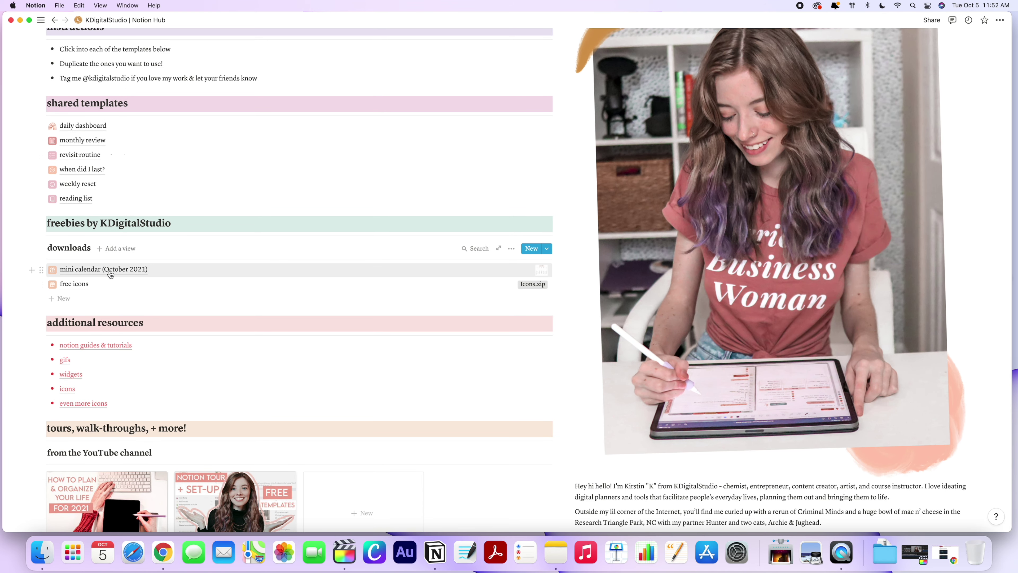
click(108, 270)
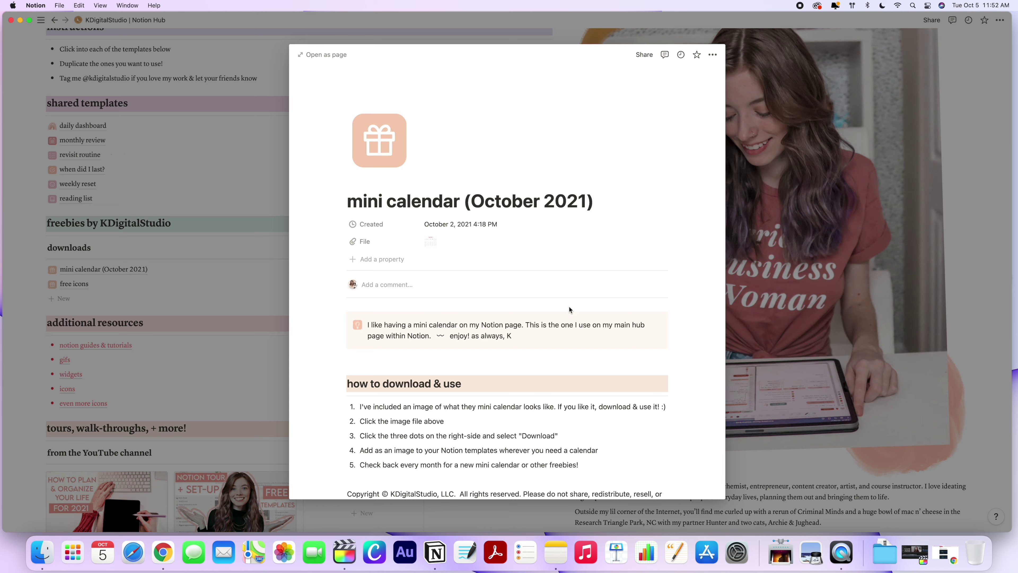
scroll(570, 306, down, 6)
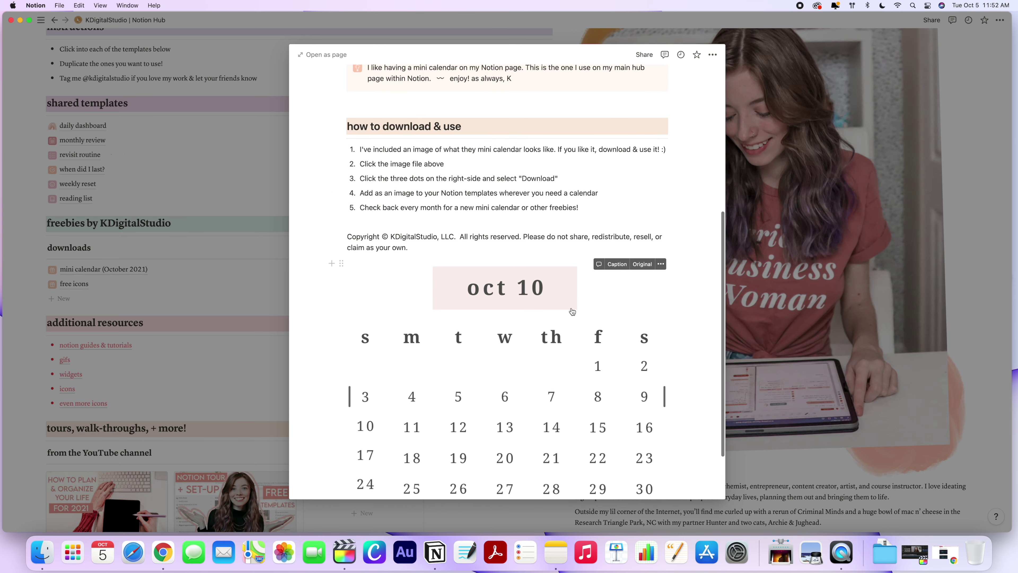
scroll(572, 311, down, 2)
scroll(574, 311, up, 9)
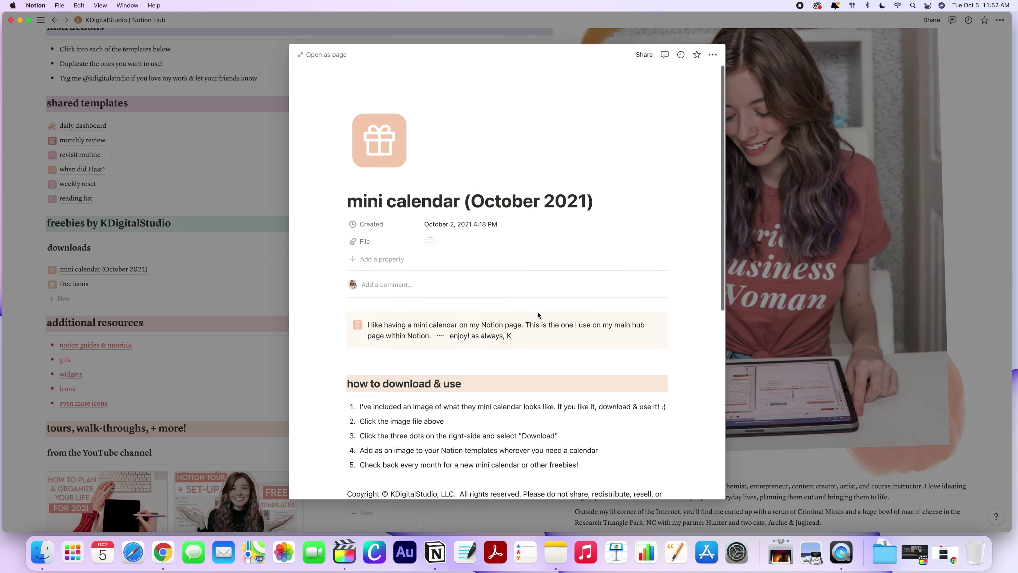